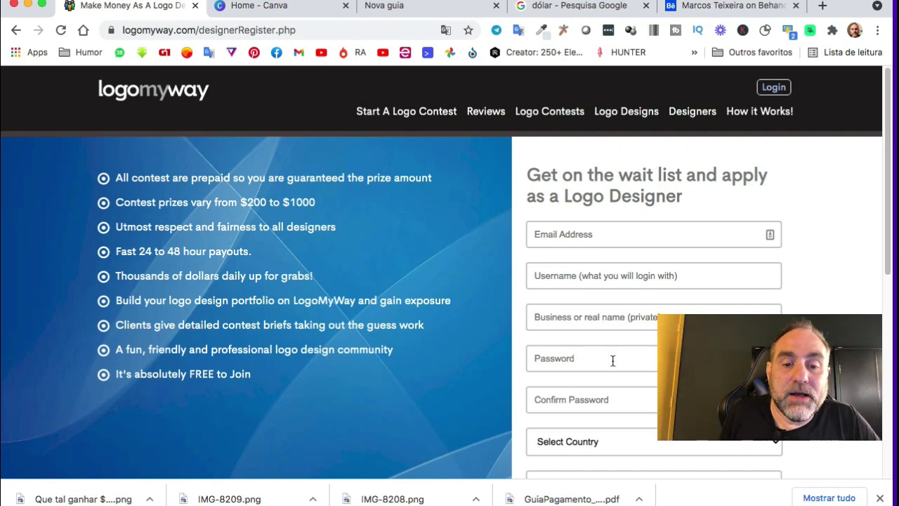
- Set the country to Brazil in the logo designer registration form and activate the PayPal email field
{"action": "scroll", "coordinate": [677, 252], "scroll_direction": "down", "scroll_amount": 5}
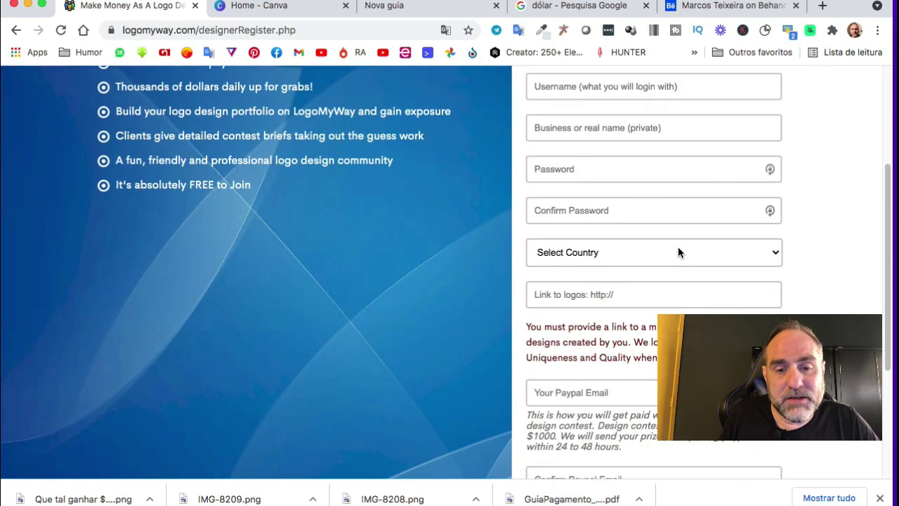
{"action": "left_click", "coordinate": [675, 251]}
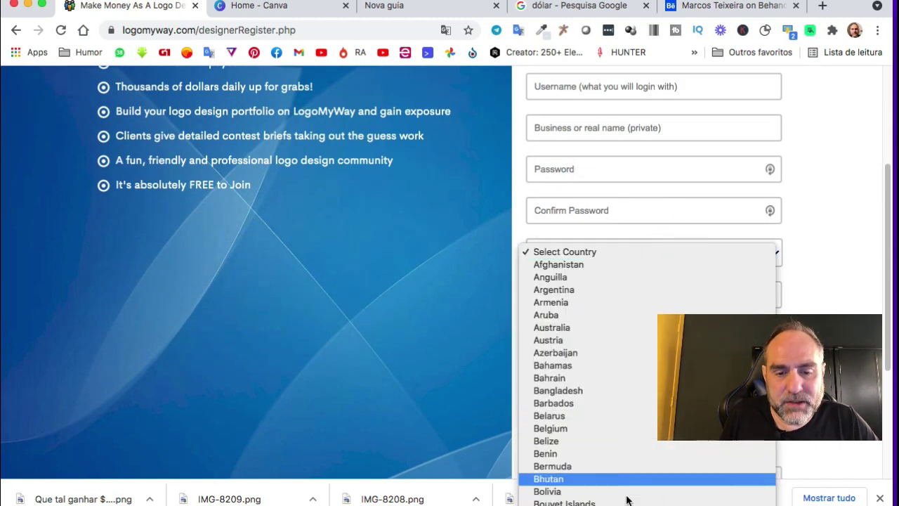
{"action": "left_click", "coordinate": [608, 453]}
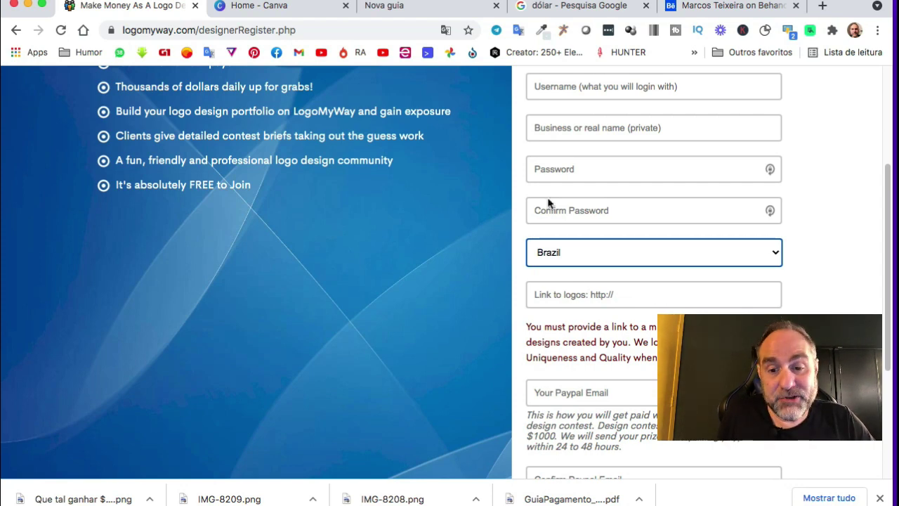
{"action": "scroll", "coordinate": [595, 224], "scroll_direction": "down", "scroll_amount": 5}
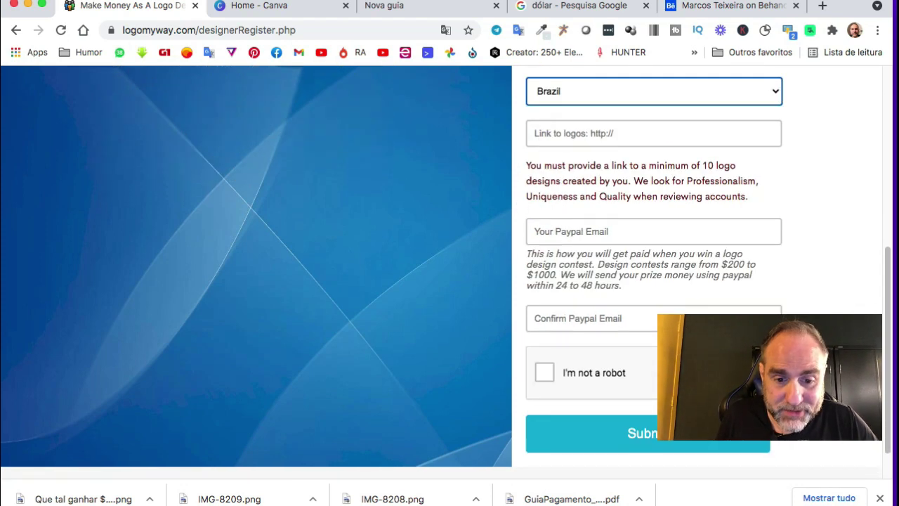
{"action": "left_click", "coordinate": [594, 232]}
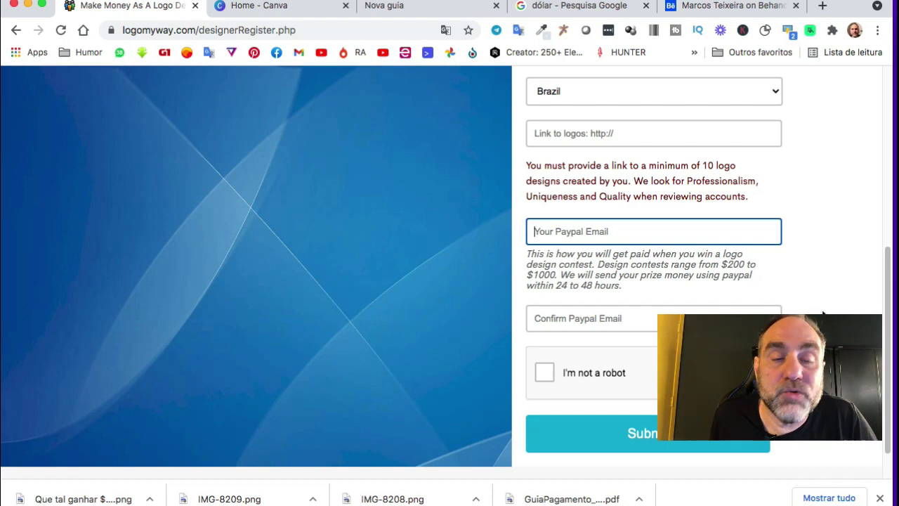
- Open the site's logo contests list and examine the contests' entry counts, remaining times and prize amounts
{"action": "scroll", "coordinate": [832, 295], "scroll_direction": "up", "scroll_amount": 1}
{"action": "scroll", "coordinate": [823, 316], "scroll_direction": "up", "scroll_amount": 5}
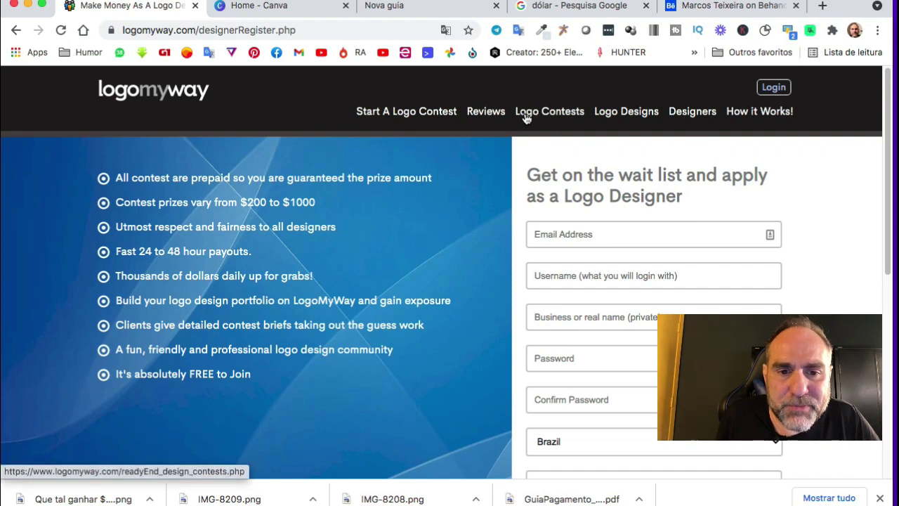
{"action": "left_click", "coordinate": [567, 114]}
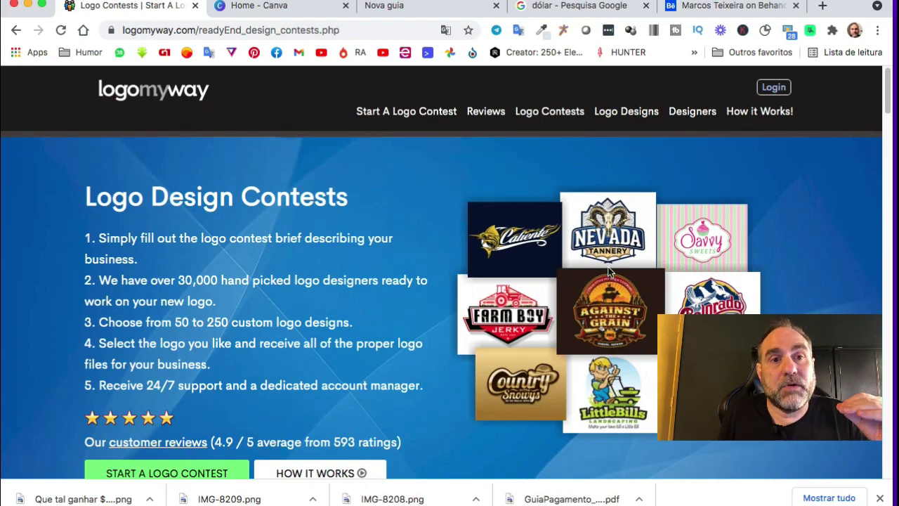
{"action": "scroll", "coordinate": [608, 274], "scroll_direction": "down", "scroll_amount": 3}
{"action": "scroll", "coordinate": [608, 274], "scroll_direction": "down", "scroll_amount": 3}
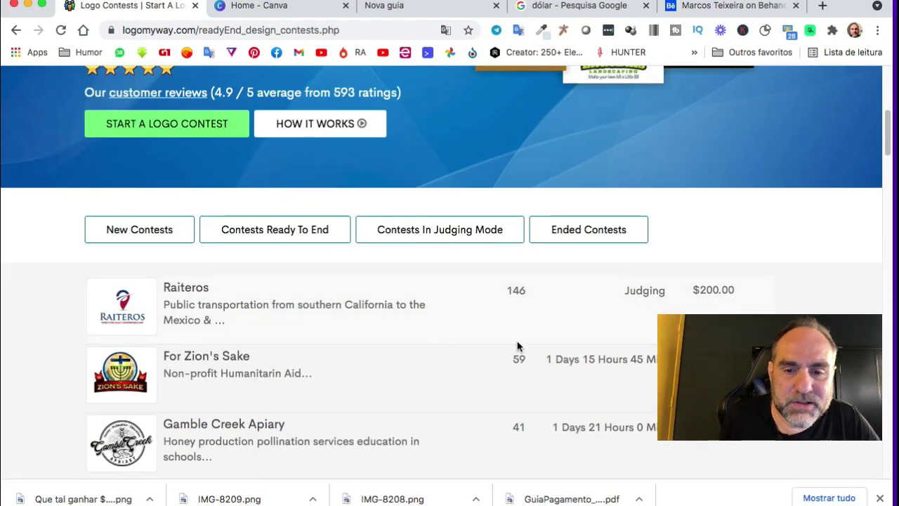
{"action": "scroll", "coordinate": [518, 346], "scroll_direction": "down", "scroll_amount": 2}
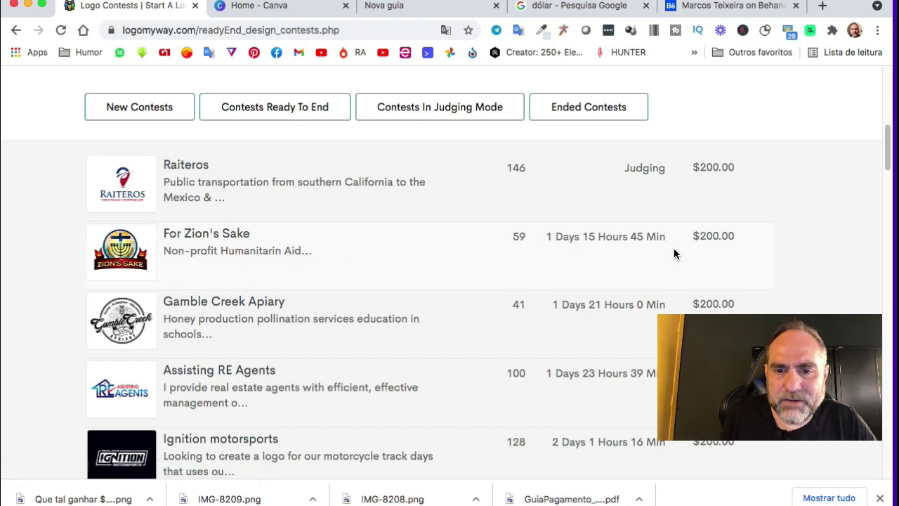
{"action": "scroll", "coordinate": [450, 281], "scroll_direction": "down", "scroll_amount": 3}
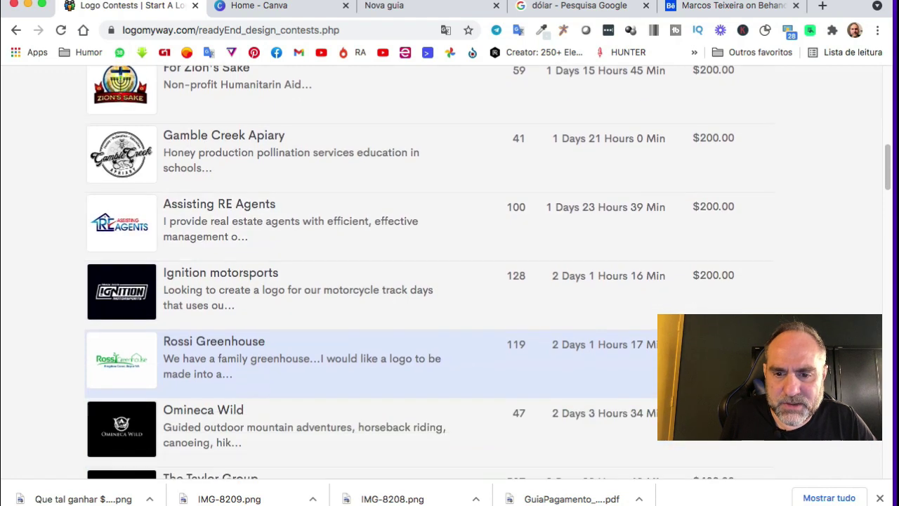
{"action": "scroll", "coordinate": [449, 281], "scroll_direction": "down", "scroll_amount": 2}
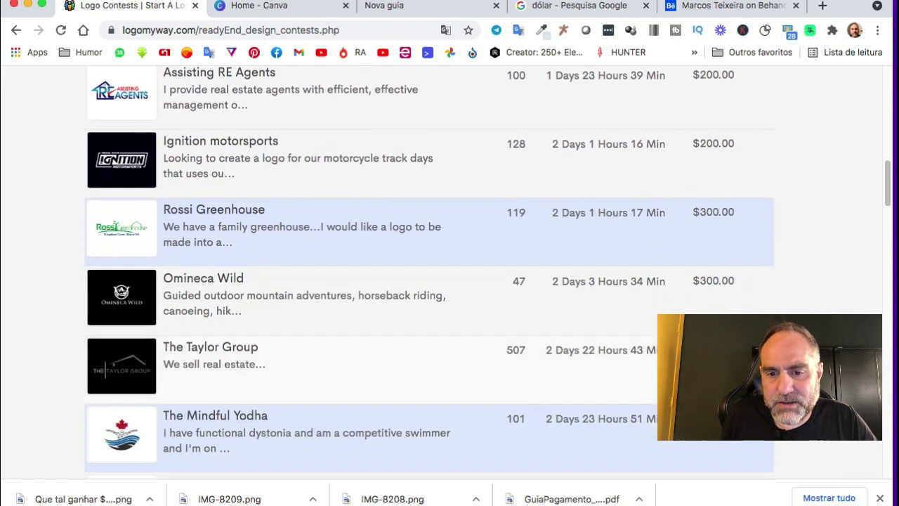
{"action": "scroll", "coordinate": [634, 300], "scroll_direction": "down", "scroll_amount": 3}
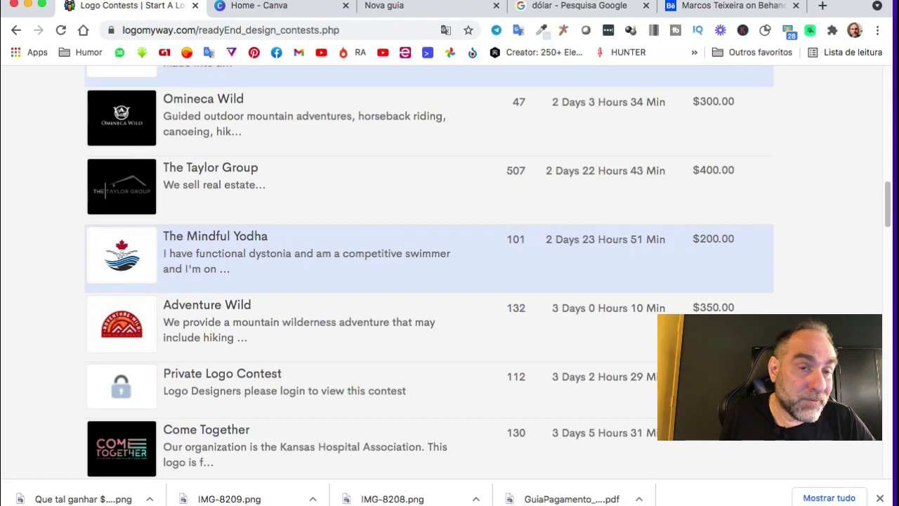
{"action": "scroll", "coordinate": [449, 280], "scroll_direction": "down", "scroll_amount": 1}
{"action": "scroll", "coordinate": [449, 281], "scroll_direction": "up", "scroll_amount": 10}
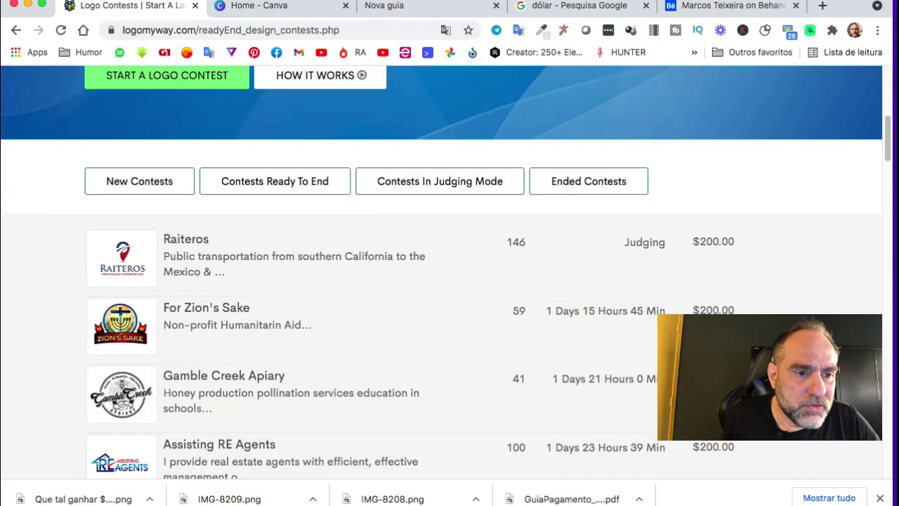
- Open the Raiteros logo contest and read its design brief, from the slogan to the preferred colors and intended uses
{"action": "left_click", "coordinate": [140, 256]}
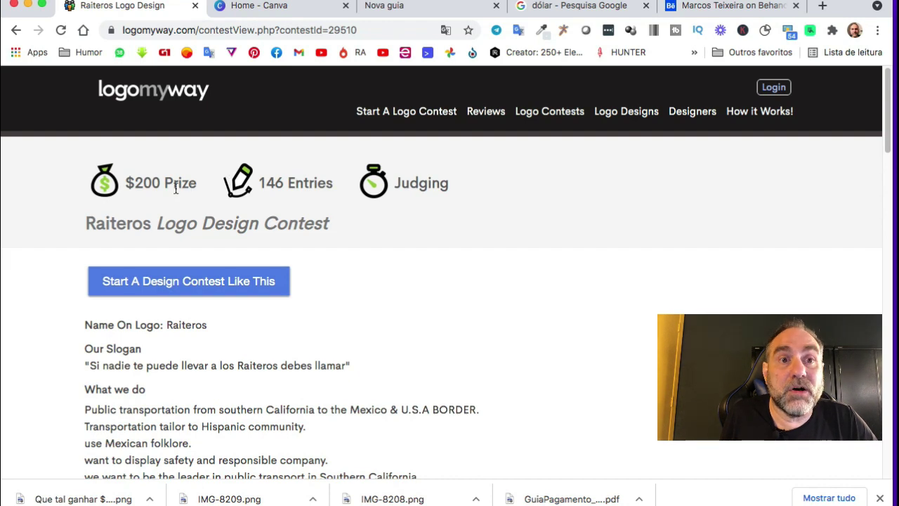
{"action": "scroll", "coordinate": [499, 303], "scroll_direction": "down", "scroll_amount": 4}
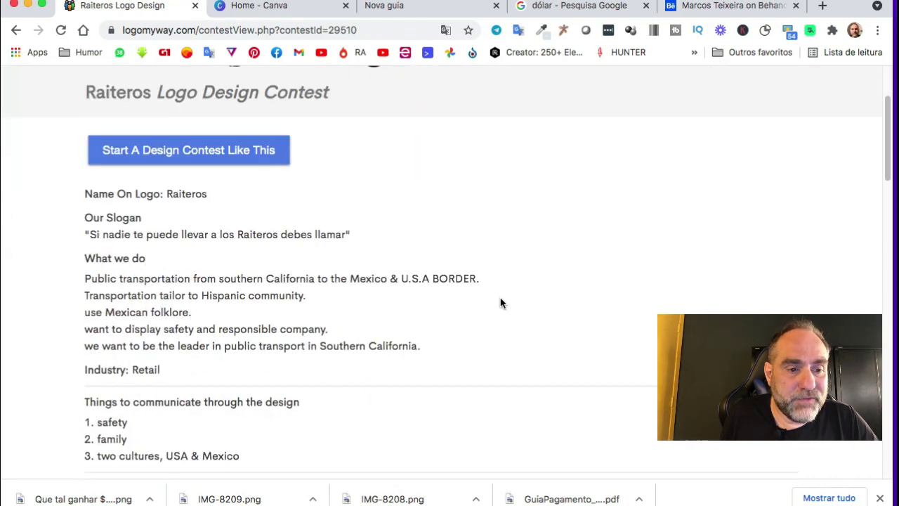
{"action": "scroll", "coordinate": [500, 304], "scroll_direction": "down", "scroll_amount": 1}
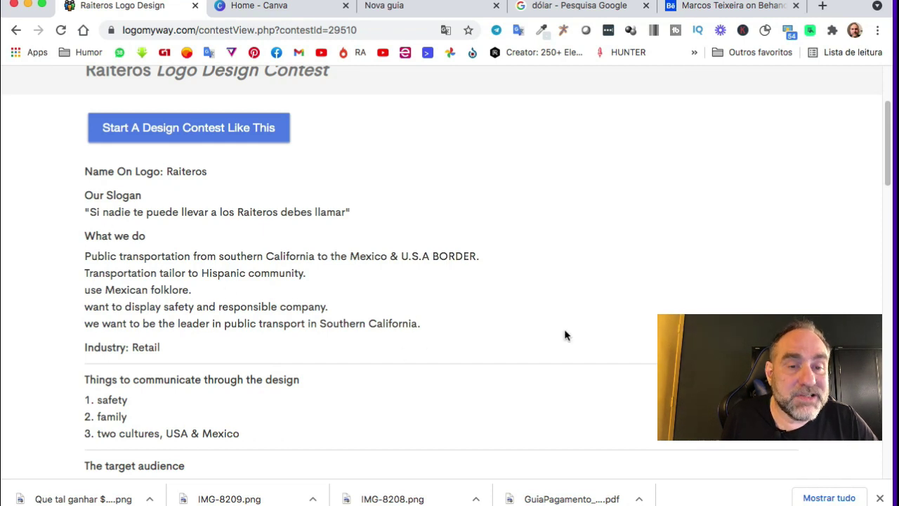
{"action": "scroll", "coordinate": [354, 329], "scroll_direction": "down", "scroll_amount": 4}
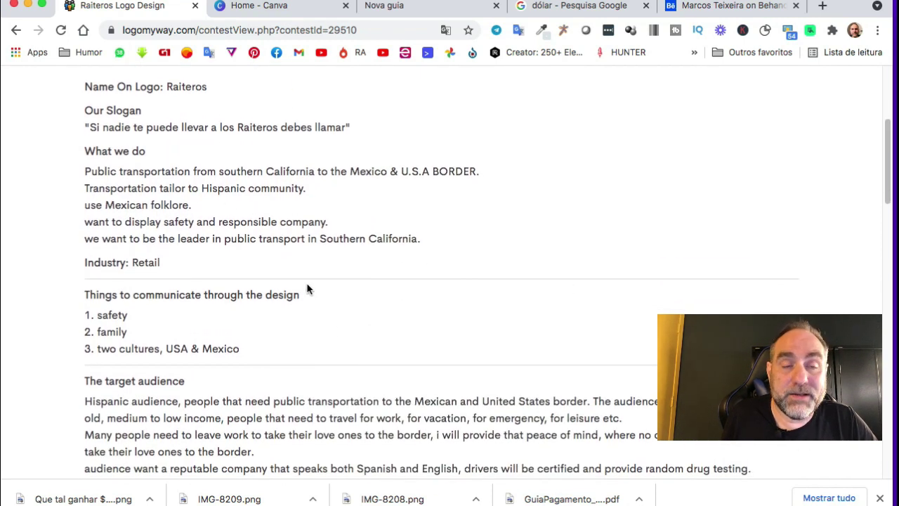
{"action": "right_click", "coordinate": [646, 162]}
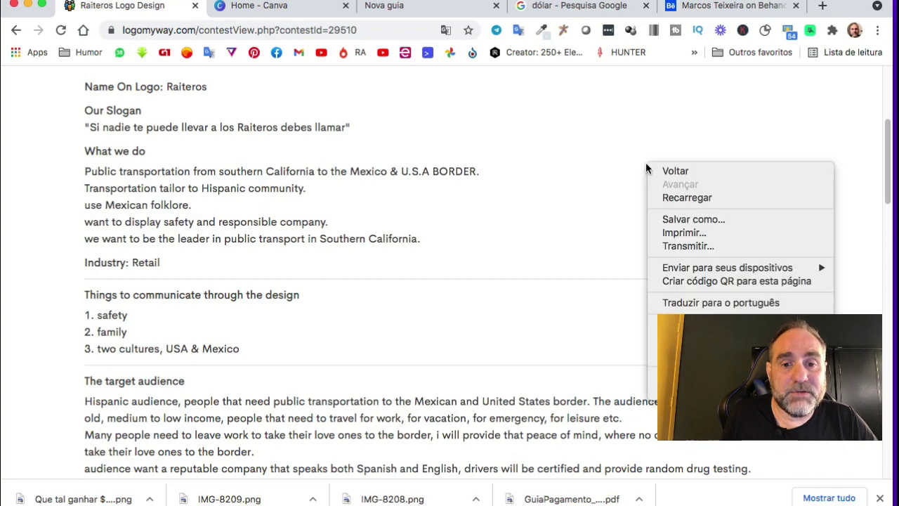
{"action": "left_click", "coordinate": [608, 152]}
{"action": "scroll", "coordinate": [586, 280], "scroll_direction": "down", "scroll_amount": 10}
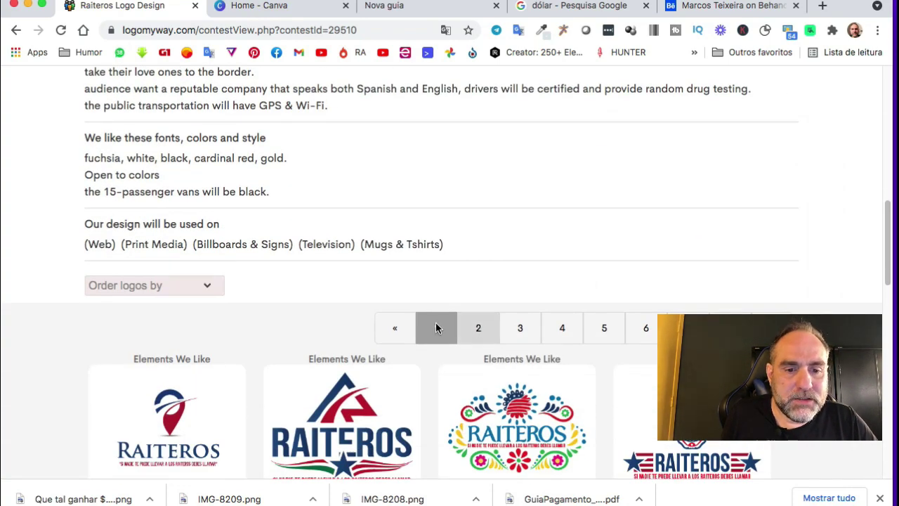
- Examine the logo entries submitted to the Raiteros contest, then return to the start of the brief
{"action": "scroll", "coordinate": [376, 313], "scroll_direction": "down", "scroll_amount": 5}
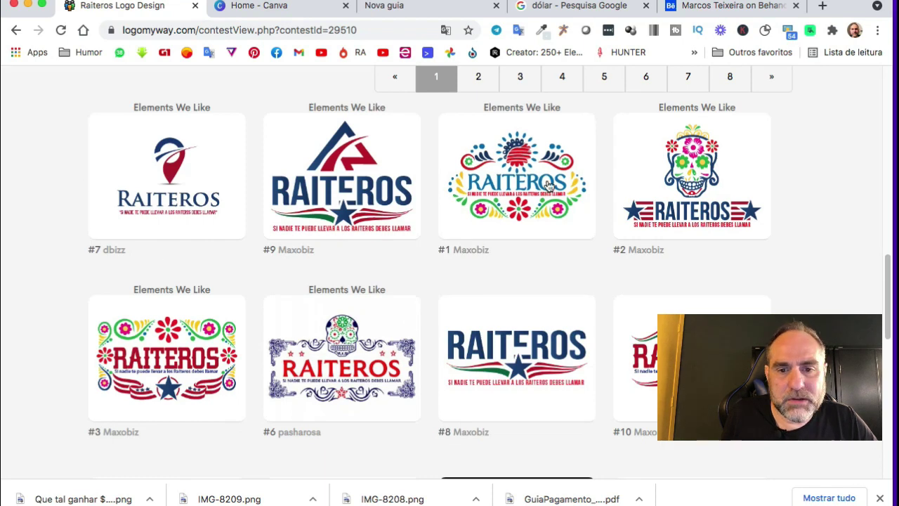
{"action": "scroll", "coordinate": [120, 300], "scroll_direction": "down", "scroll_amount": 3}
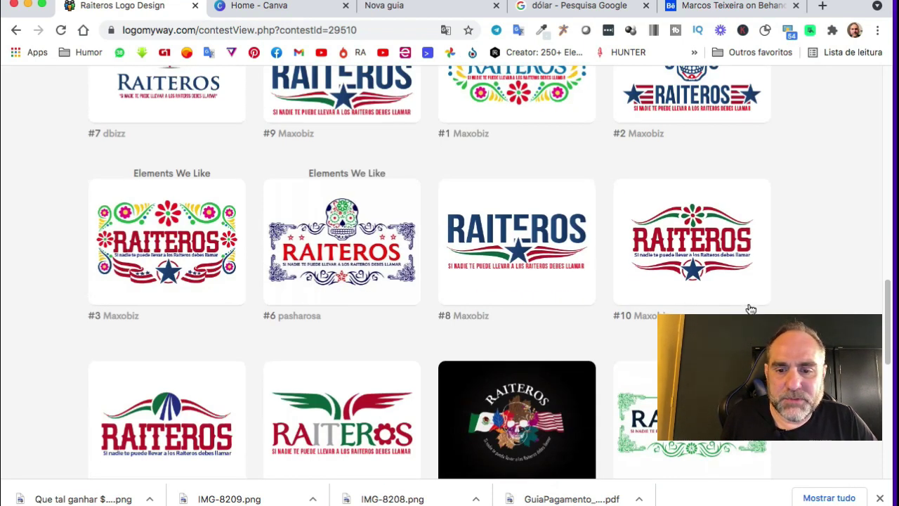
{"action": "scroll", "coordinate": [749, 307], "scroll_direction": "down", "scroll_amount": 3}
{"action": "scroll", "coordinate": [748, 307], "scroll_direction": "down", "scroll_amount": 5}
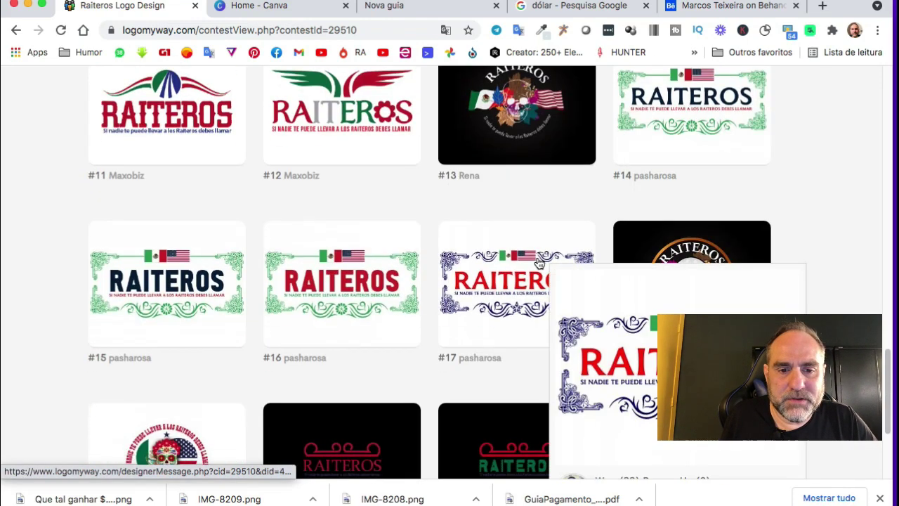
{"action": "scroll", "coordinate": [805, 282], "scroll_direction": "down", "scroll_amount": 5}
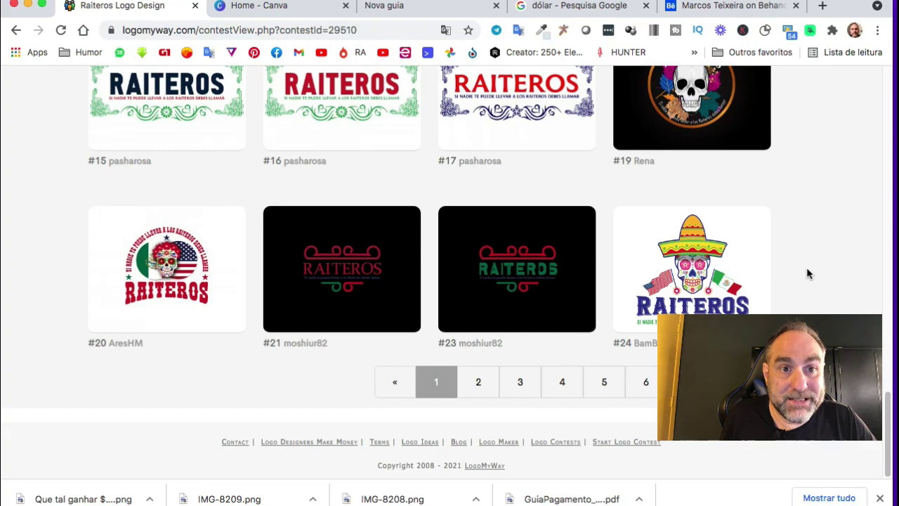
{"action": "scroll", "coordinate": [806, 266], "scroll_direction": "up", "scroll_amount": 12}
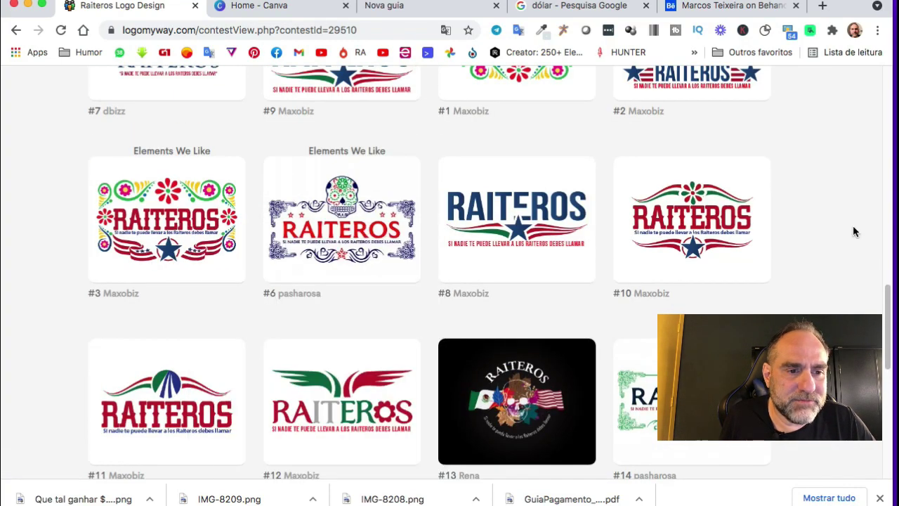
{"action": "scroll", "coordinate": [853, 231], "scroll_direction": "up", "scroll_amount": 10}
{"action": "scroll", "coordinate": [853, 231], "scroll_direction": "up", "scroll_amount": 10}
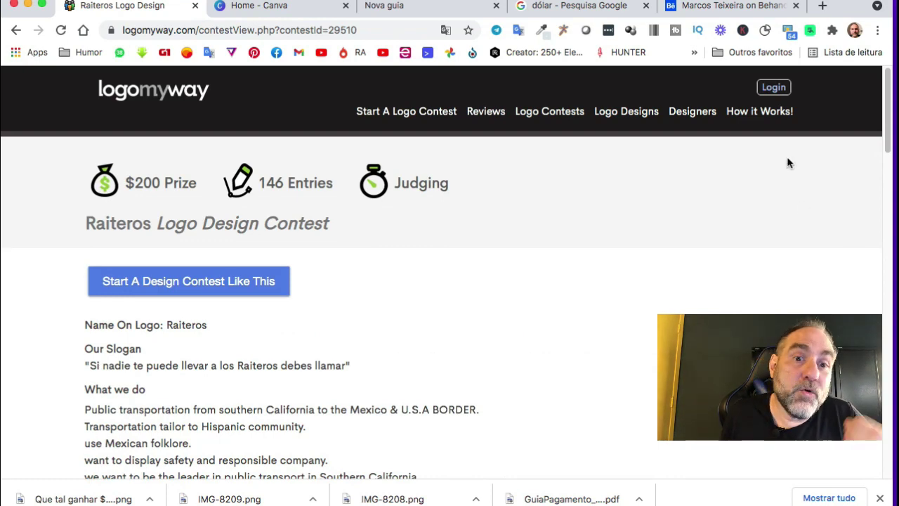
{"action": "scroll", "coordinate": [758, 206], "scroll_direction": "down", "scroll_amount": 3}
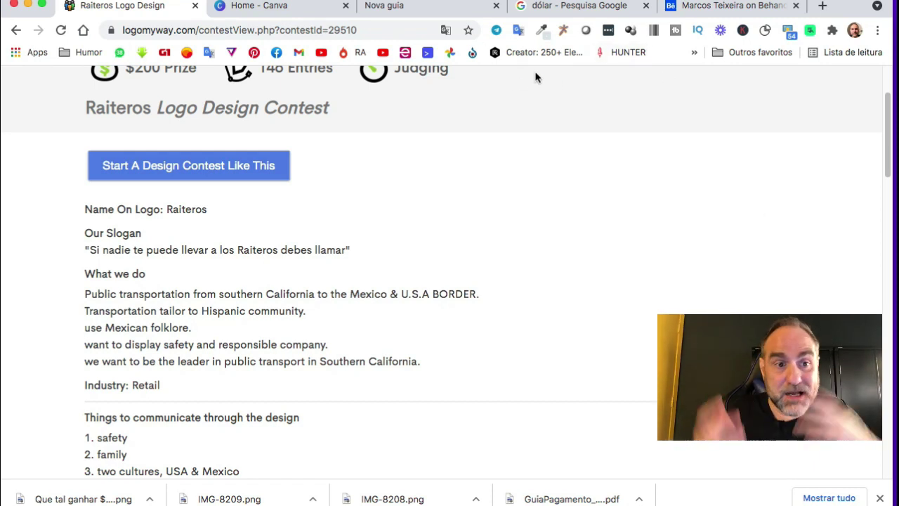
- Switch to Canva, search for "logo", choose the Logo design type and create a blank logo
{"action": "left_click", "coordinate": [309, 9]}
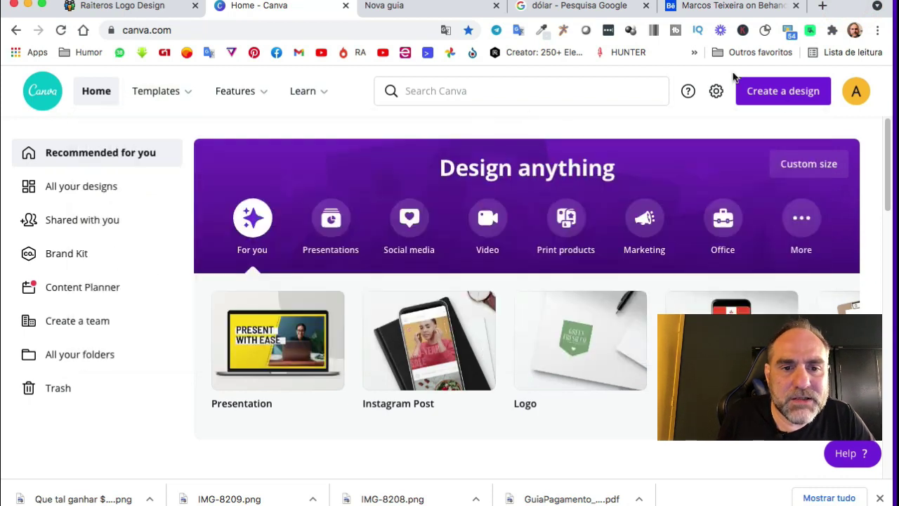
{"action": "left_click", "coordinate": [443, 95]}
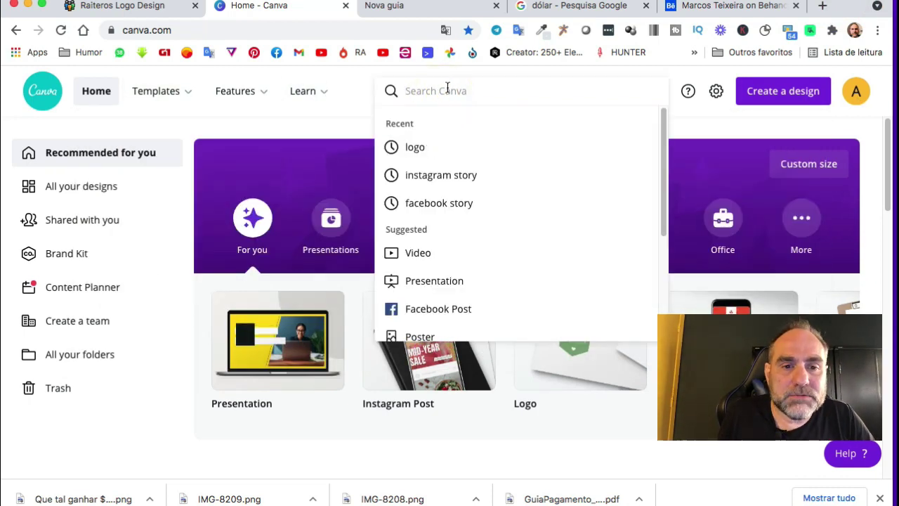
{"action": "type", "text": "logo"}
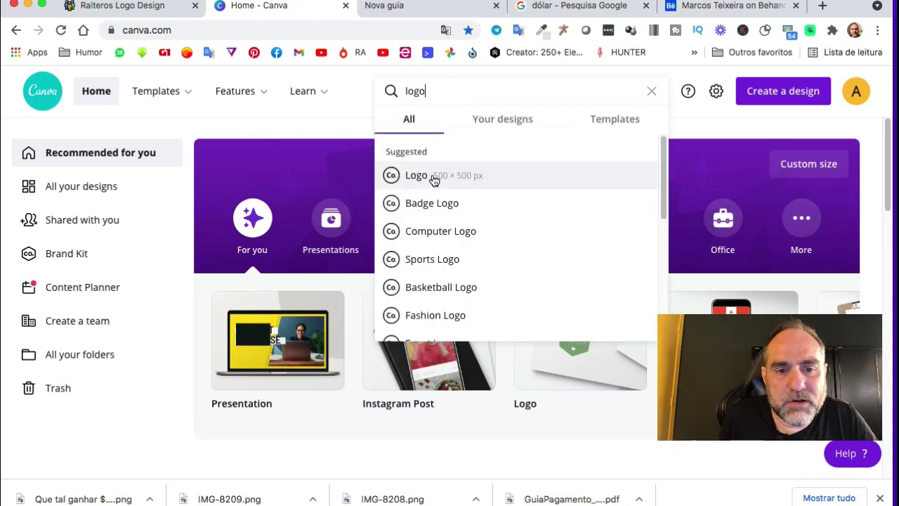
{"action": "left_click", "coordinate": [416, 181]}
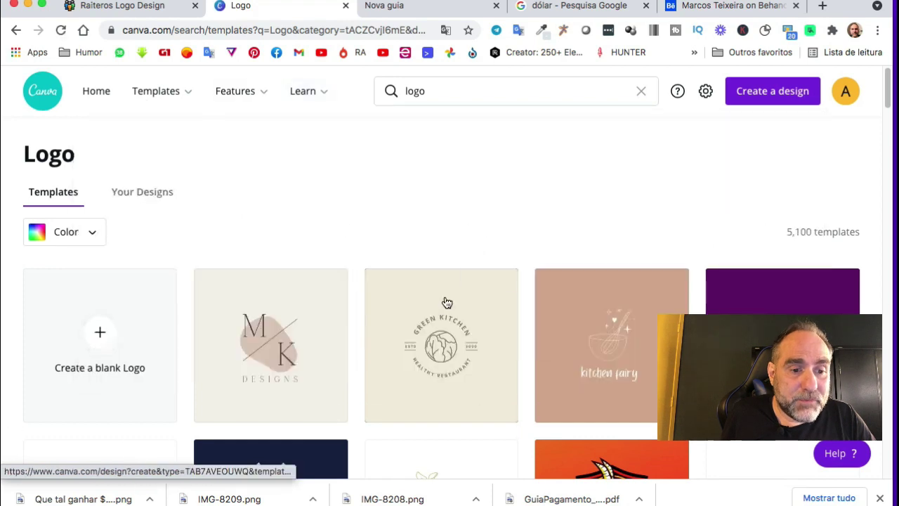
{"action": "left_click", "coordinate": [138, 302]}
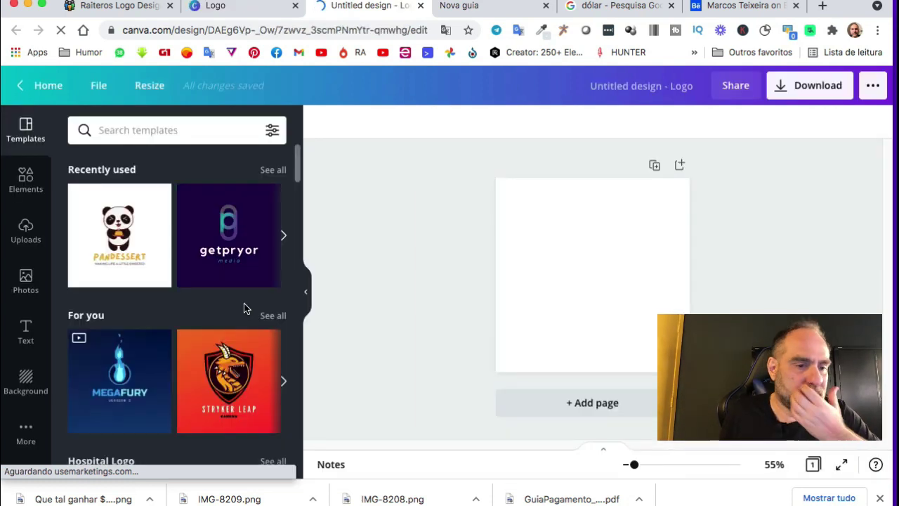
- Look through the suggested logo templates and search them for "pet"
{"action": "scroll", "coordinate": [243, 309], "scroll_direction": "down", "scroll_amount": 2}
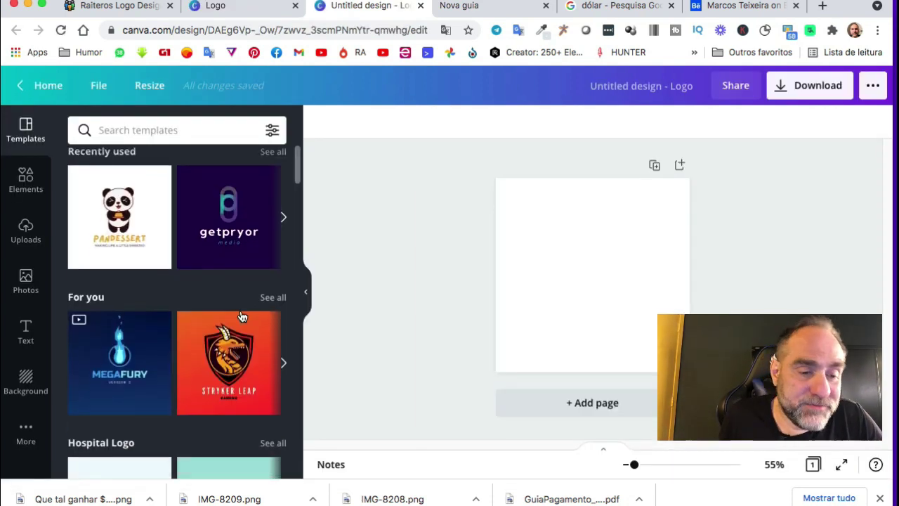
{"action": "scroll", "coordinate": [244, 331], "scroll_direction": "down", "scroll_amount": 5}
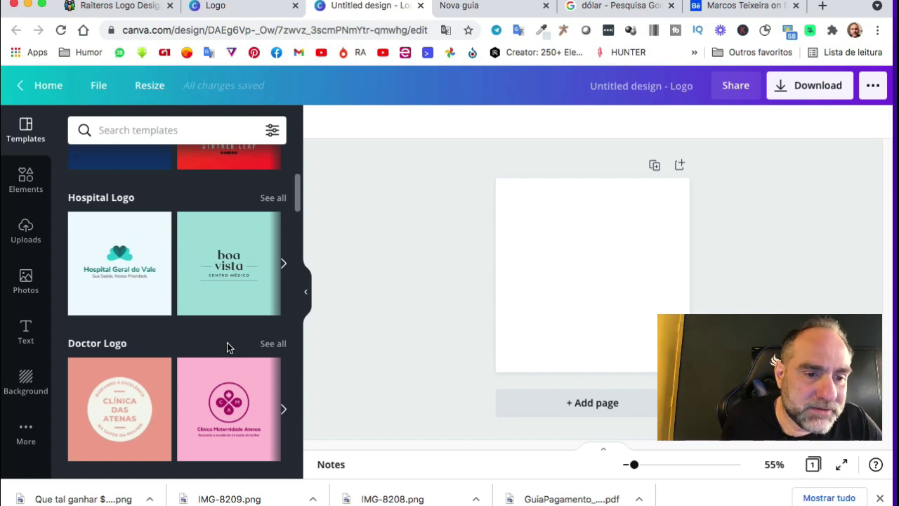
{"action": "scroll", "coordinate": [227, 342], "scroll_direction": "up", "scroll_amount": 4}
{"action": "scroll", "coordinate": [227, 339], "scroll_direction": "down", "scroll_amount": 2}
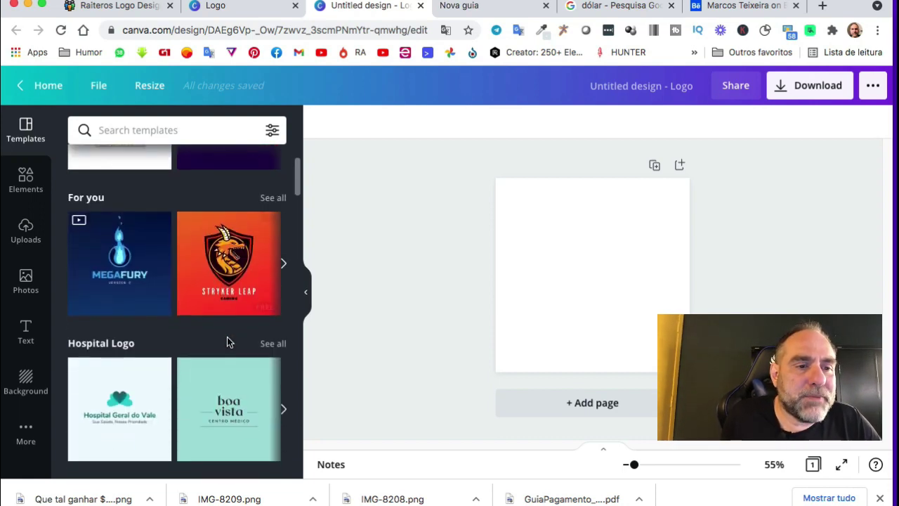
{"action": "scroll", "coordinate": [226, 342], "scroll_direction": "down", "scroll_amount": 3}
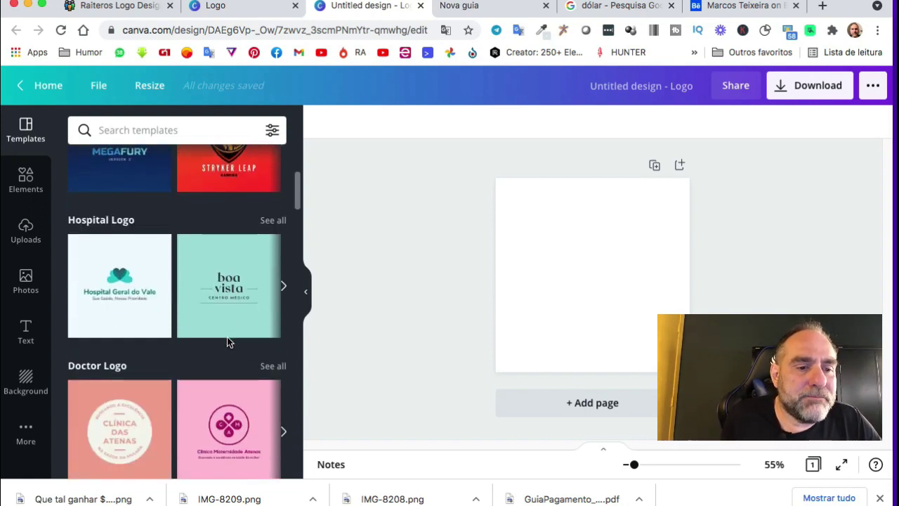
{"action": "left_click", "coordinate": [159, 132]}
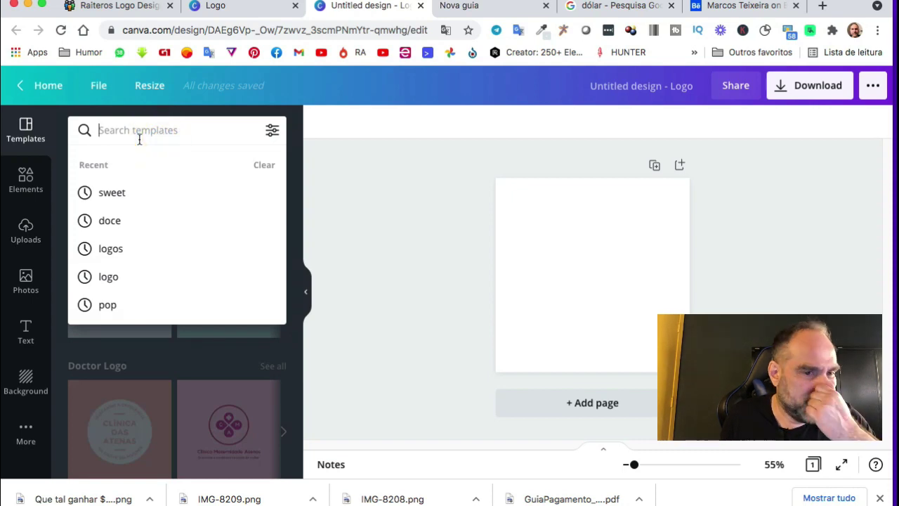
{"action": "type", "text": "pet"}
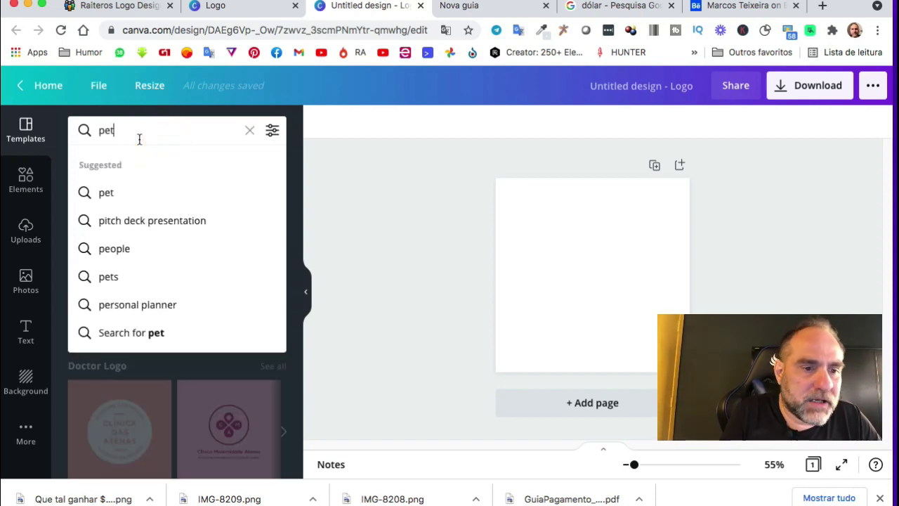
{"action": "left_click", "coordinate": [105, 193]}
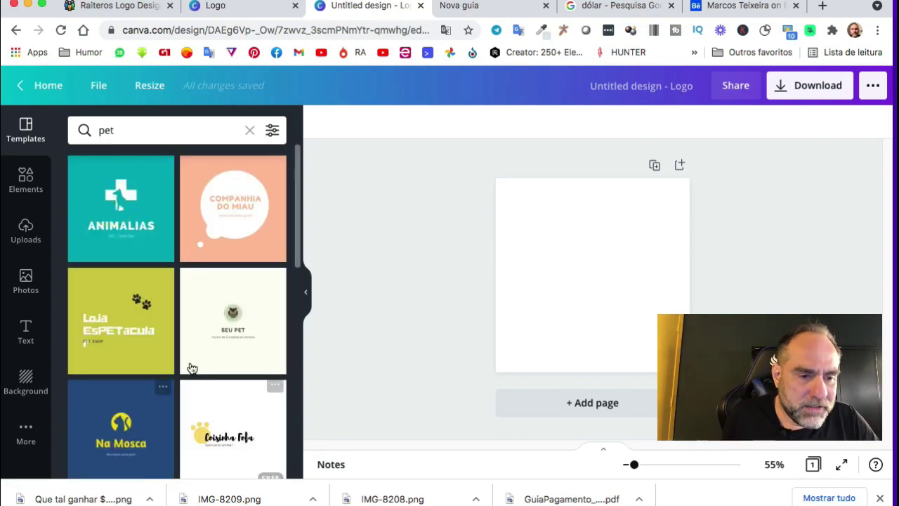
- Apply the dark MIAU LTDA. cat template from the pet results to the blank logo
{"action": "scroll", "coordinate": [189, 365], "scroll_direction": "down", "scroll_amount": 2}
{"action": "scroll", "coordinate": [183, 379], "scroll_direction": "down", "scroll_amount": 2}
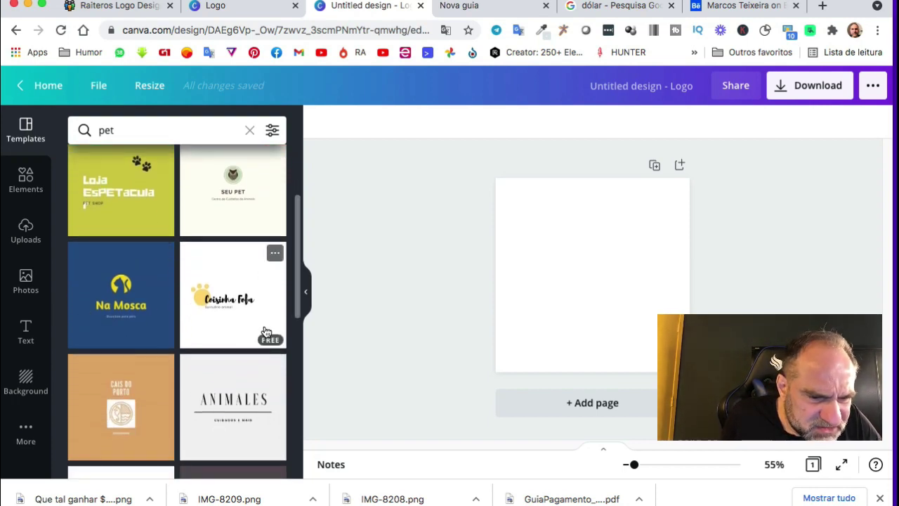
{"action": "scroll", "coordinate": [181, 431], "scroll_direction": "down", "scroll_amount": 3}
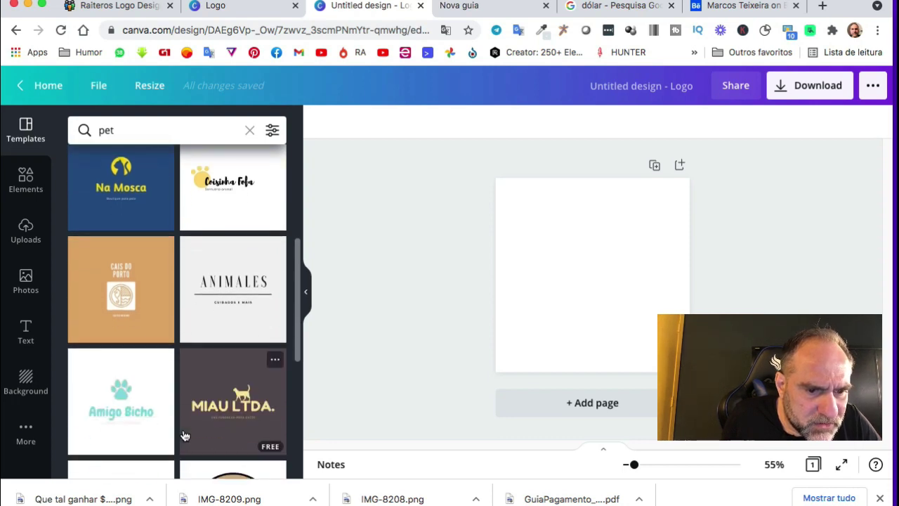
{"action": "scroll", "coordinate": [184, 436], "scroll_direction": "down", "scroll_amount": 3}
{"action": "left_click", "coordinate": [222, 276]}
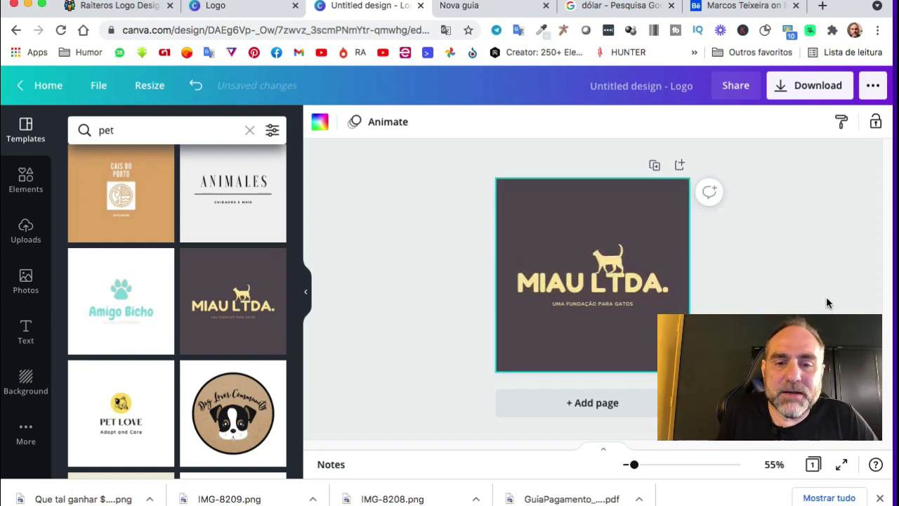
- Change the logo's background color to the default purple
{"action": "left_click", "coordinate": [570, 203]}
{"action": "left_click", "coordinate": [548, 202]}
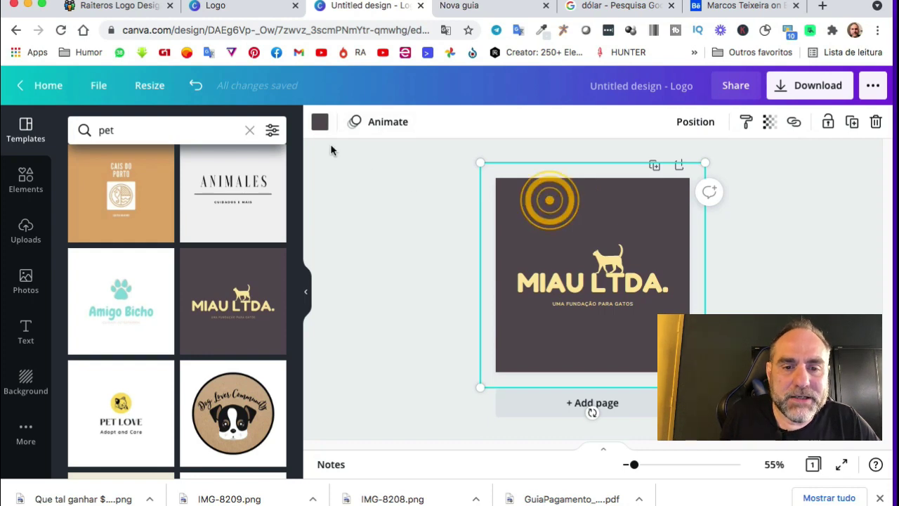
{"action": "left_click", "coordinate": [319, 122]}
{"action": "scroll", "coordinate": [168, 403], "scroll_direction": "down", "scroll_amount": 5}
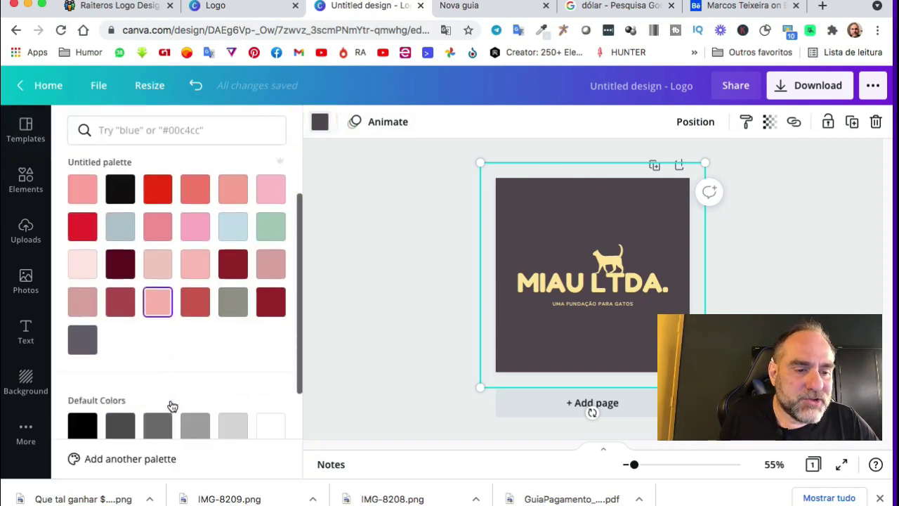
{"action": "left_click", "coordinate": [238, 325]}
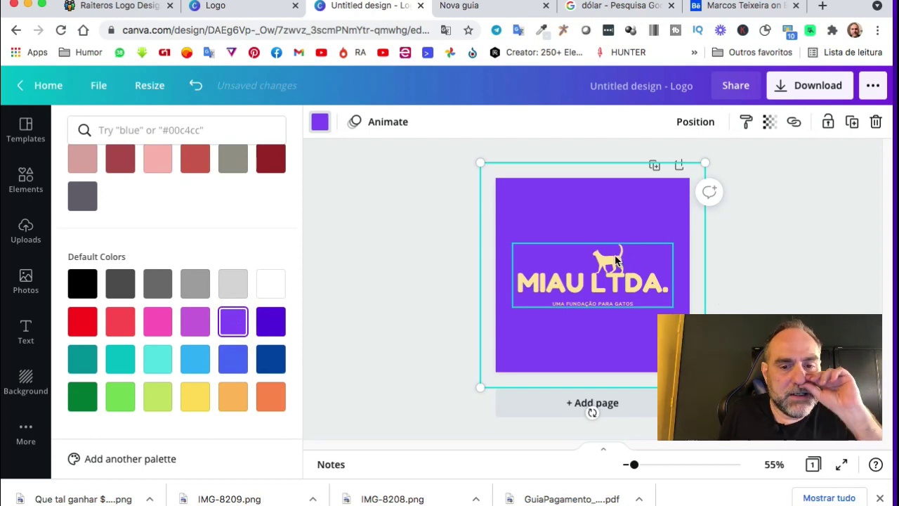
- Replace the MIAU LTDA. title text with CATPOP
{"action": "double_click", "coordinate": [604, 279]}
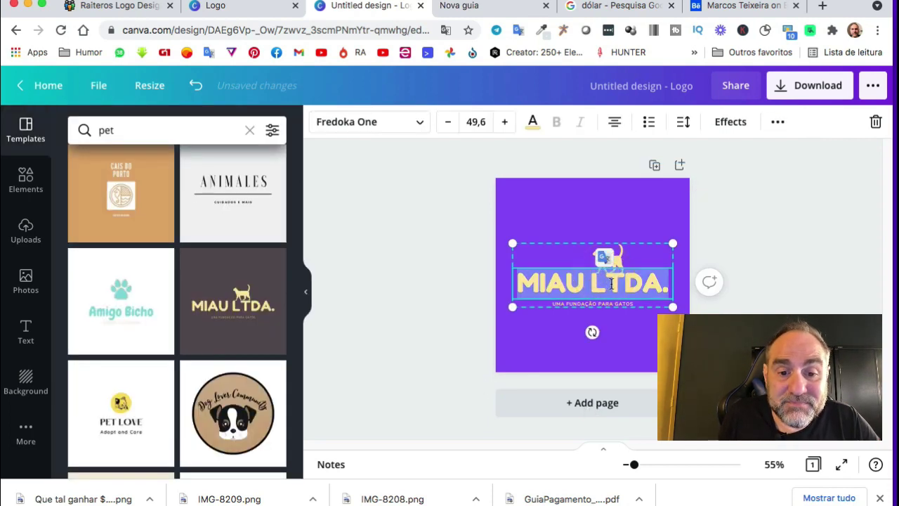
{"action": "type", "text": "CAT"}
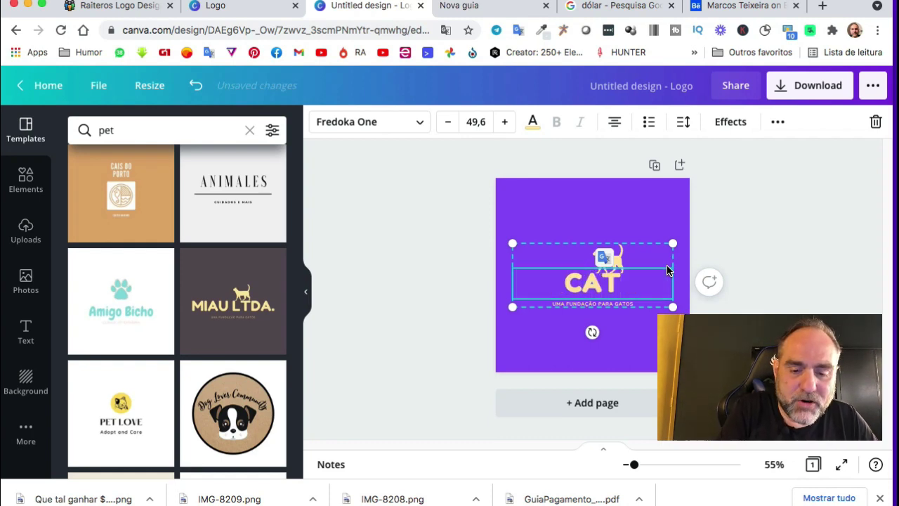
{"action": "type", "text": "POP"}
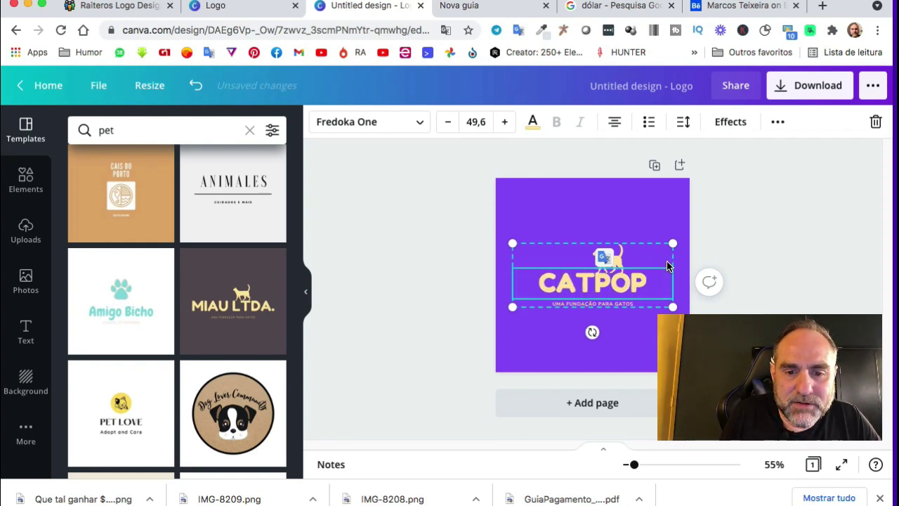
{"action": "left_click", "coordinate": [607, 309]}
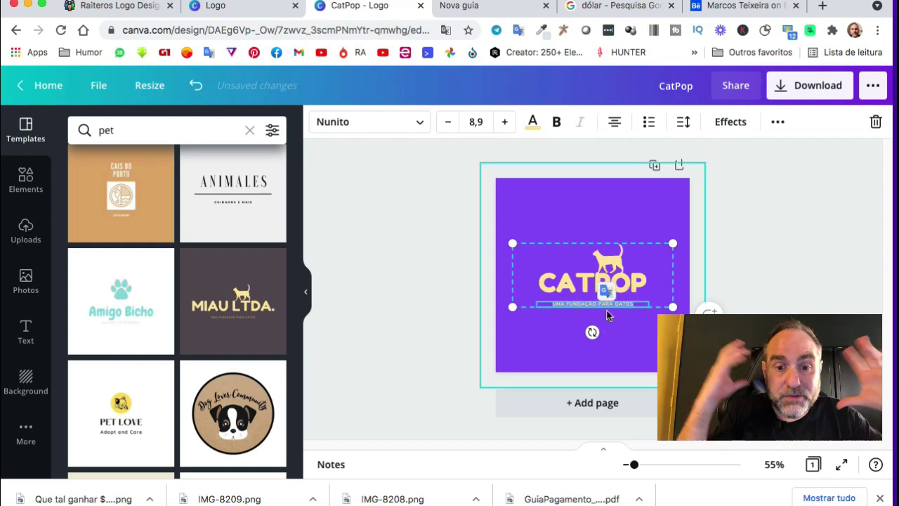
{"action": "left_click", "coordinate": [763, 281]}
- Set the color of the cat's tail to the default yellow
{"action": "left_click", "coordinate": [607, 262]}
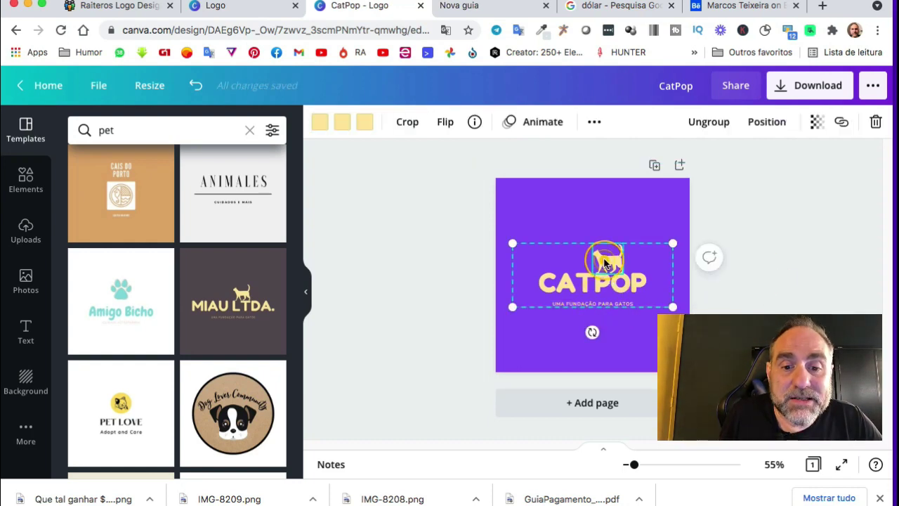
{"action": "left_click", "coordinate": [366, 123]}
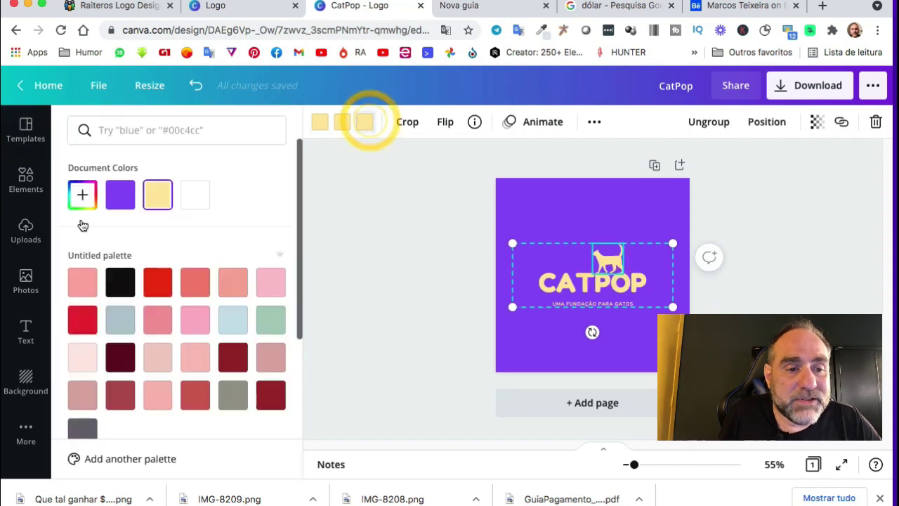
{"action": "scroll", "coordinate": [217, 348], "scroll_direction": "down", "scroll_amount": 5}
{"action": "left_click", "coordinate": [196, 398]}
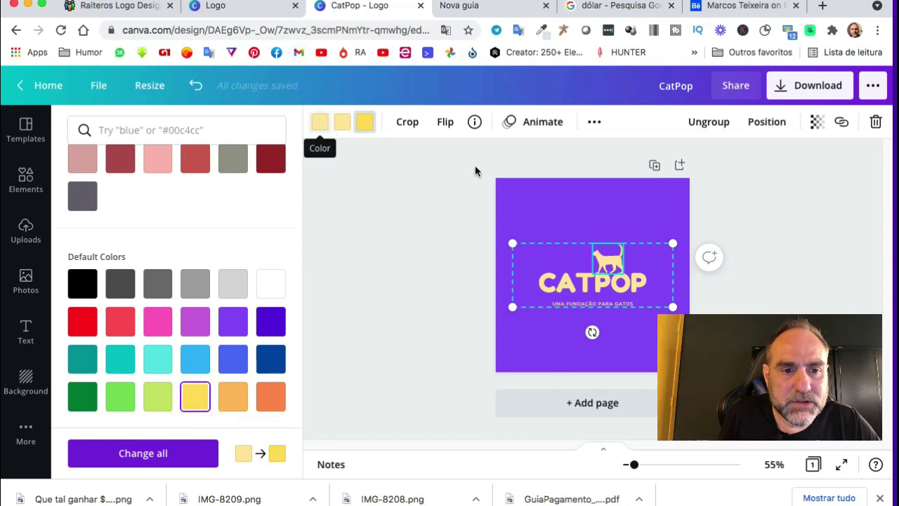
- Recolor the cat's body, trying yellow and turquoise before choosing pink
{"action": "left_click", "coordinate": [605, 258]}
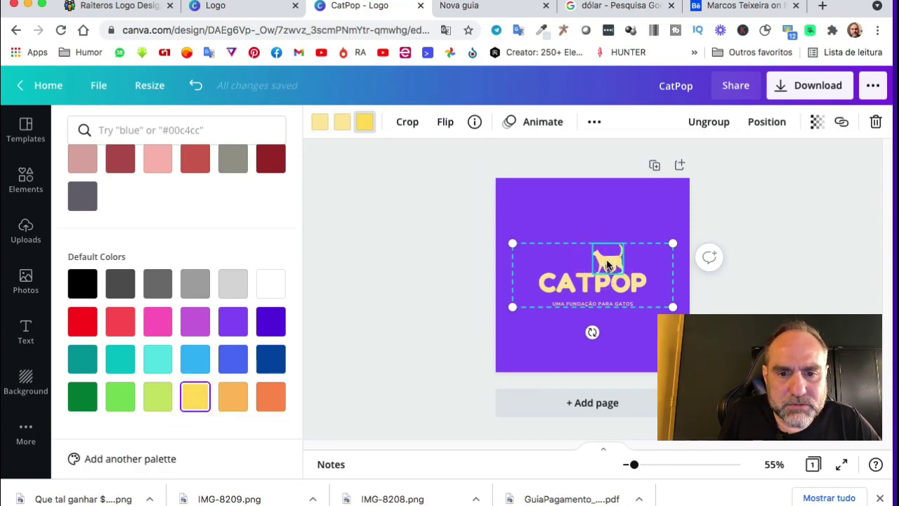
{"action": "left_click", "coordinate": [364, 122]}
{"action": "left_click", "coordinate": [342, 122]}
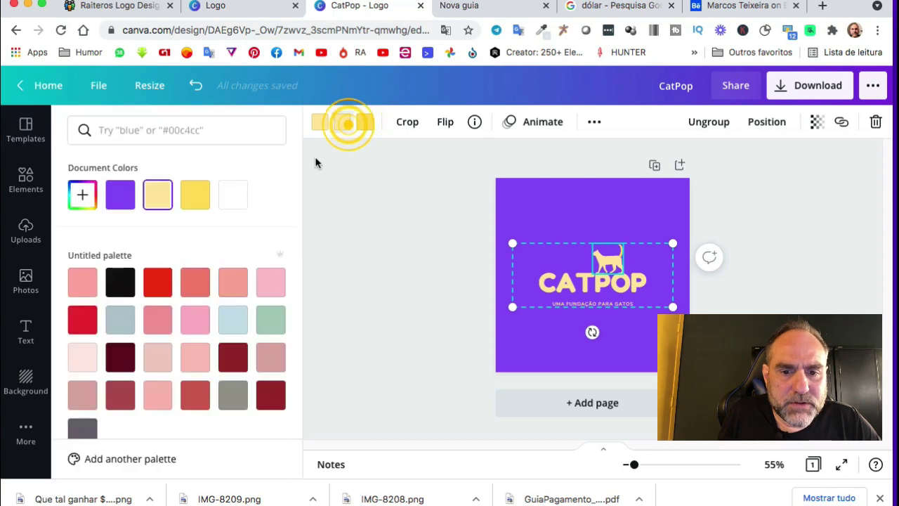
{"action": "scroll", "coordinate": [209, 320], "scroll_direction": "down", "scroll_amount": 3}
{"action": "scroll", "coordinate": [209, 321], "scroll_direction": "down", "scroll_amount": 3}
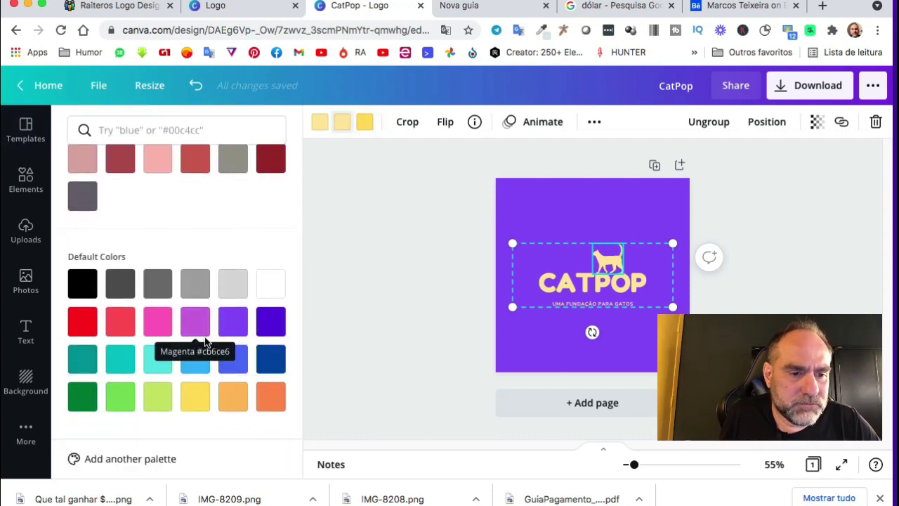
{"action": "left_click", "coordinate": [197, 397]}
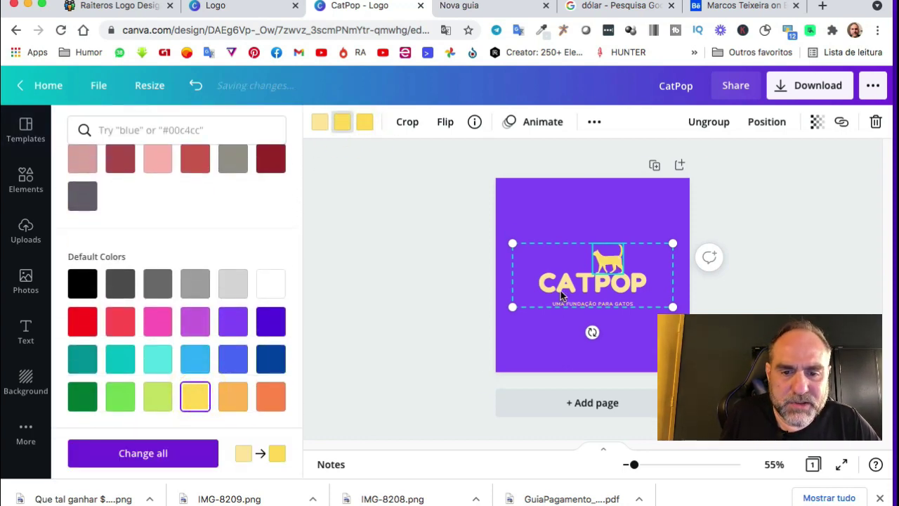
{"action": "left_click", "coordinate": [156, 361]}
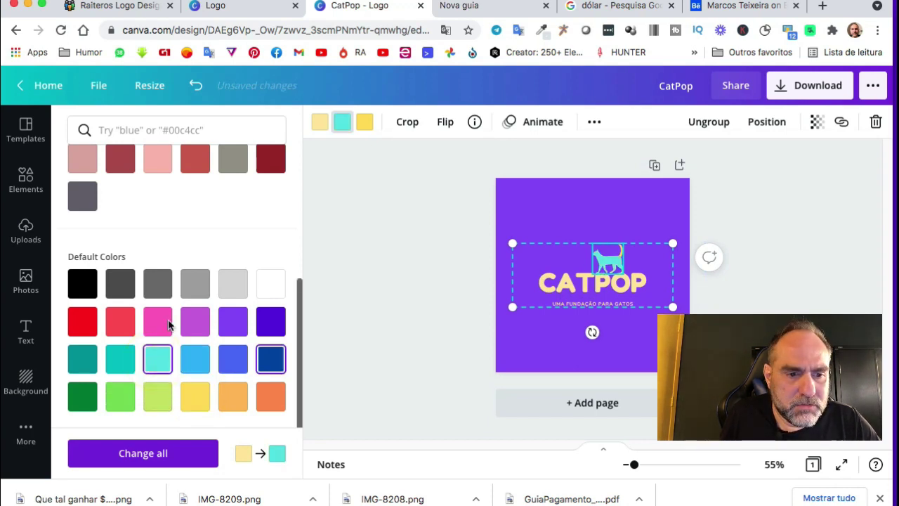
{"action": "left_click", "coordinate": [151, 328]}
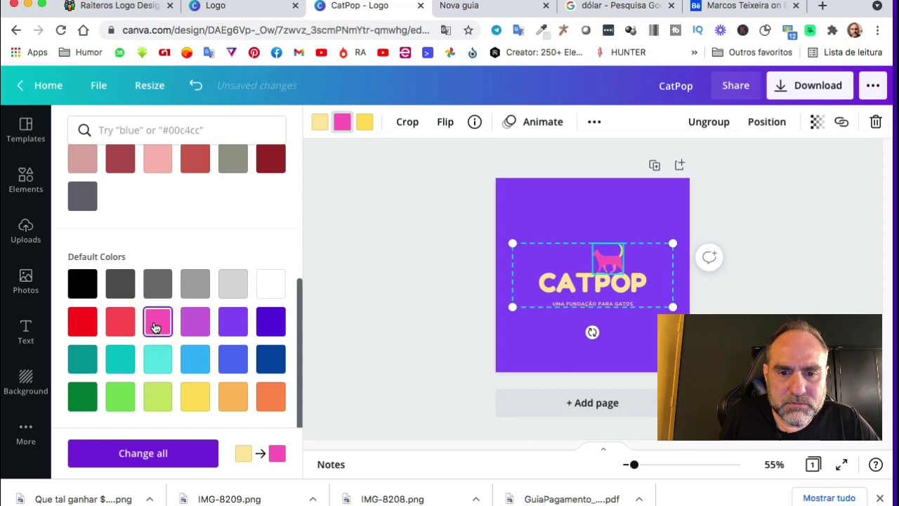
- Recolor the cat's tail, trying pink before choosing light blue
{"action": "left_click", "coordinate": [364, 122]}
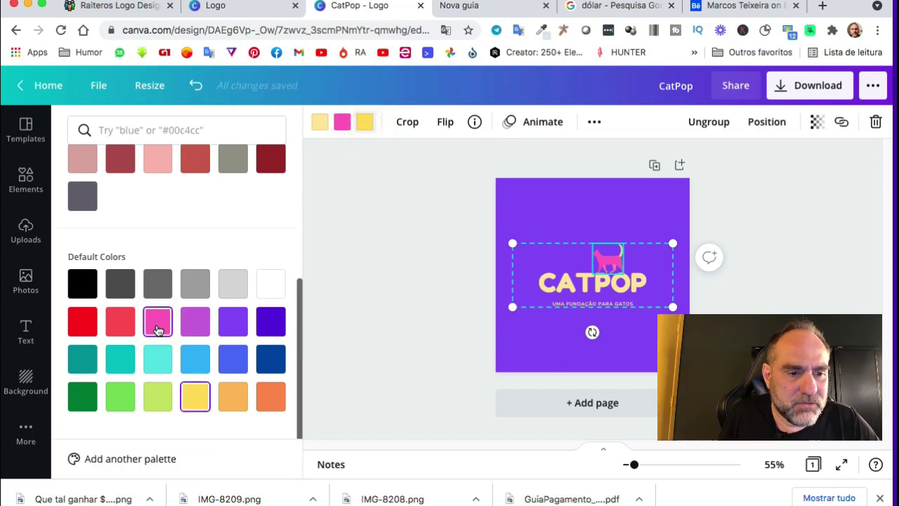
{"action": "left_click", "coordinate": [157, 322]}
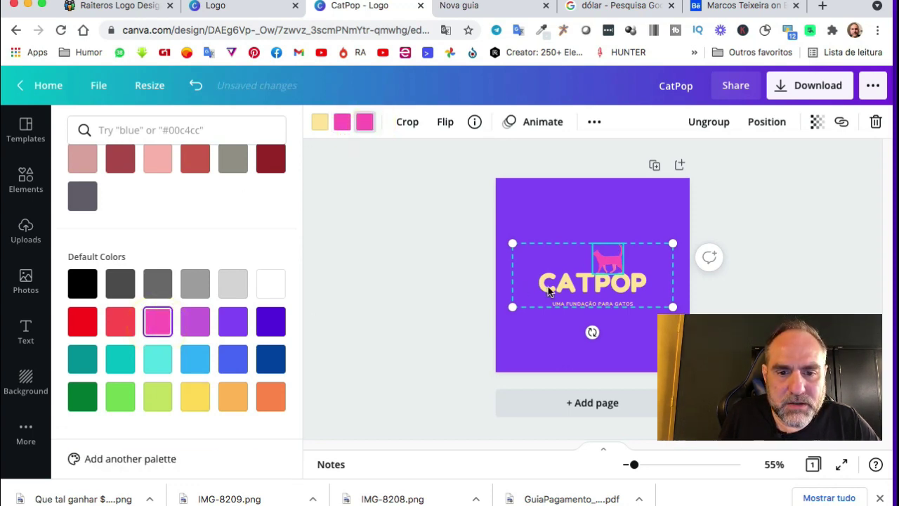
{"action": "left_click", "coordinate": [197, 361]}
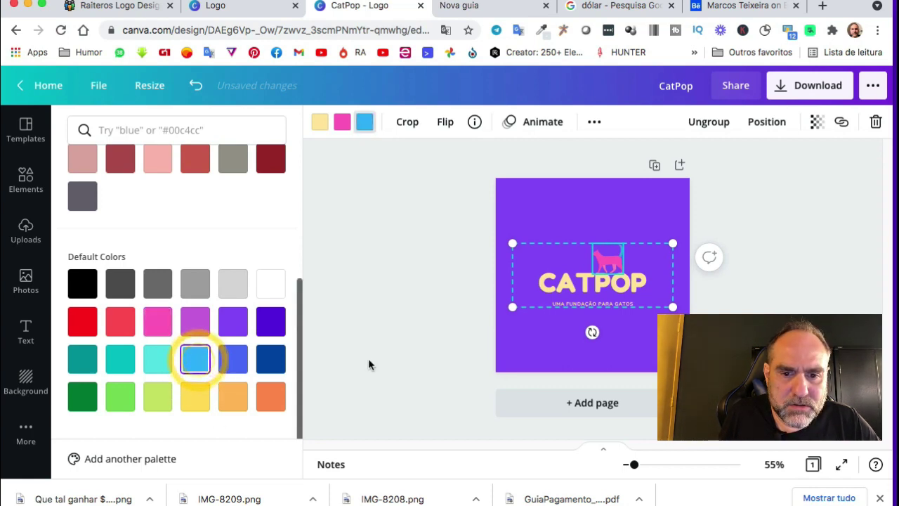
- Recolor the CATPOP title text, trying dark blue, green, teal and blue before choosing light purple from the default colors
{"action": "left_click", "coordinate": [573, 280]}
{"action": "double_click", "coordinate": [551, 280]}
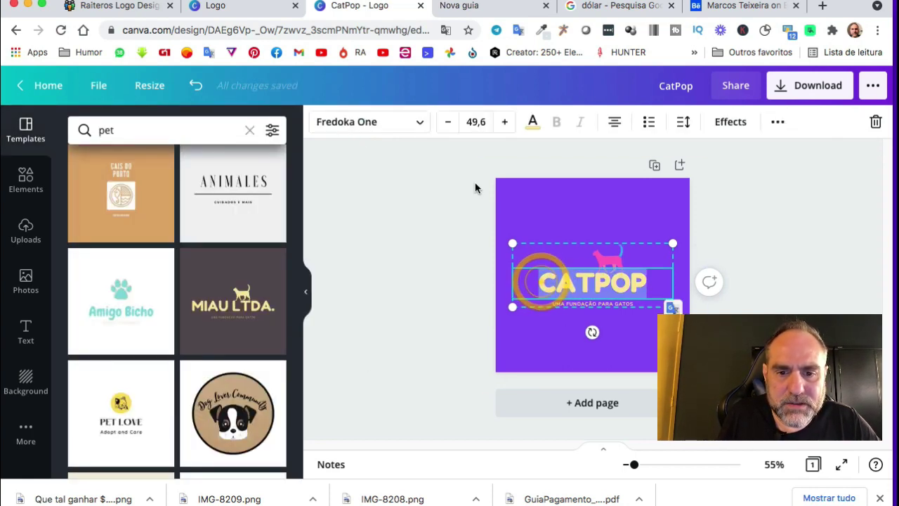
{"action": "left_click", "coordinate": [533, 123]}
{"action": "scroll", "coordinate": [181, 367], "scroll_direction": "down", "scroll_amount": 5}
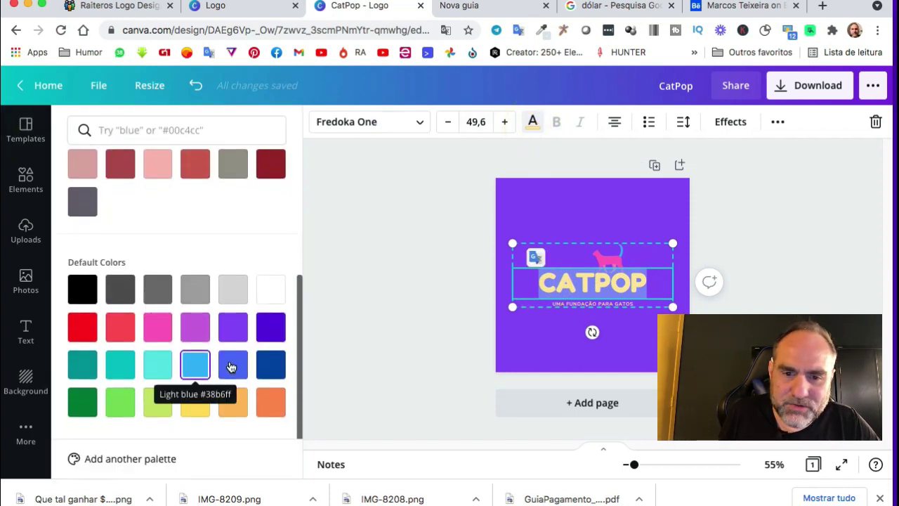
{"action": "left_click", "coordinate": [267, 372]}
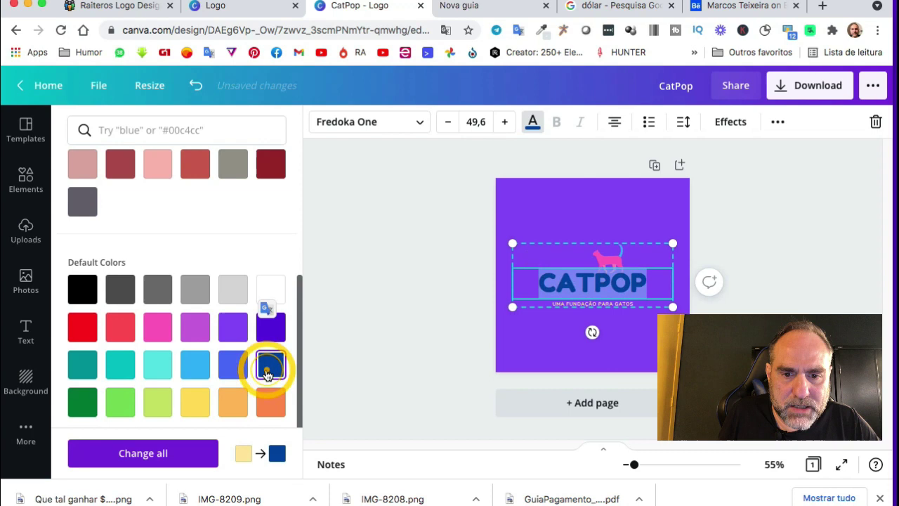
{"action": "left_click", "coordinate": [124, 407]}
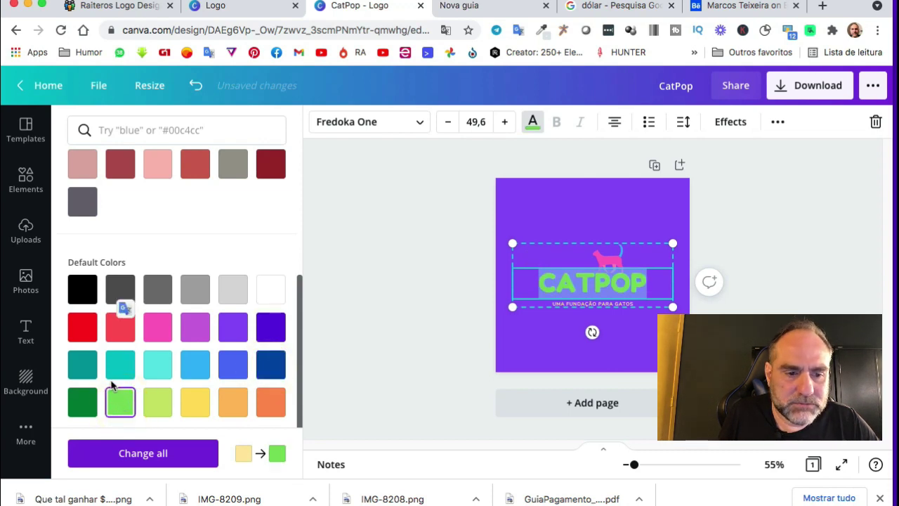
{"action": "left_click", "coordinate": [83, 362]}
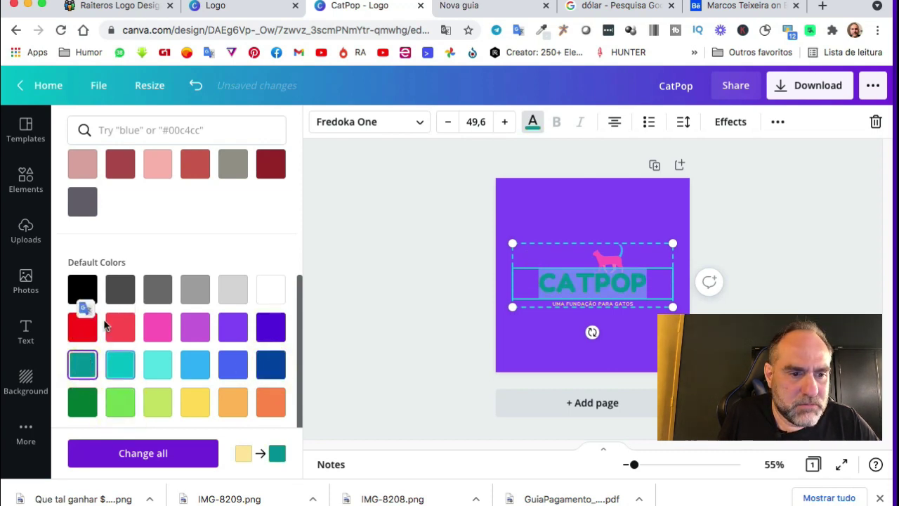
{"action": "left_click", "coordinate": [236, 365]}
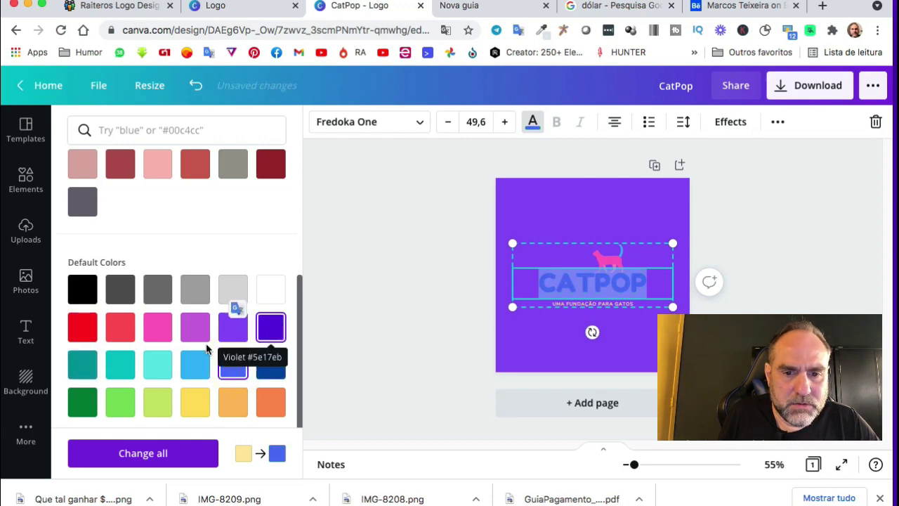
{"action": "left_click", "coordinate": [195, 326]}
{"action": "left_click", "coordinate": [356, 260]}
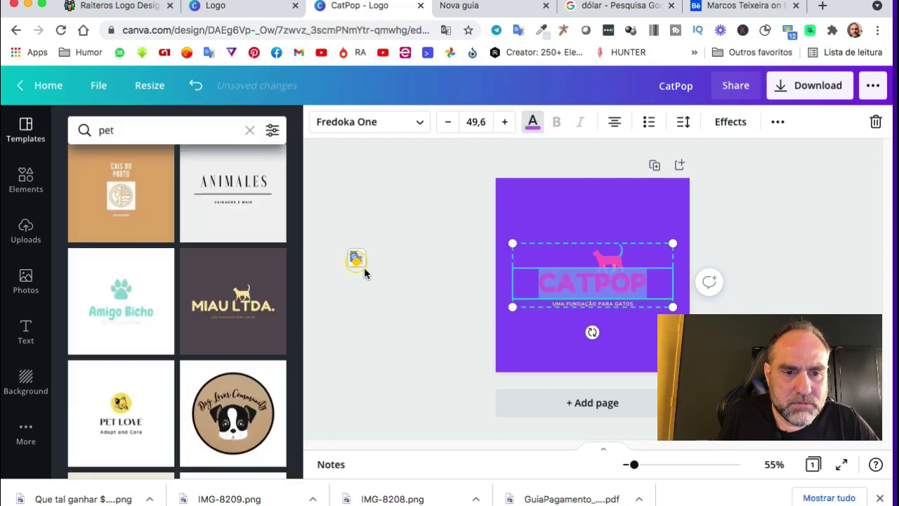
{"action": "left_click", "coordinate": [370, 275]}
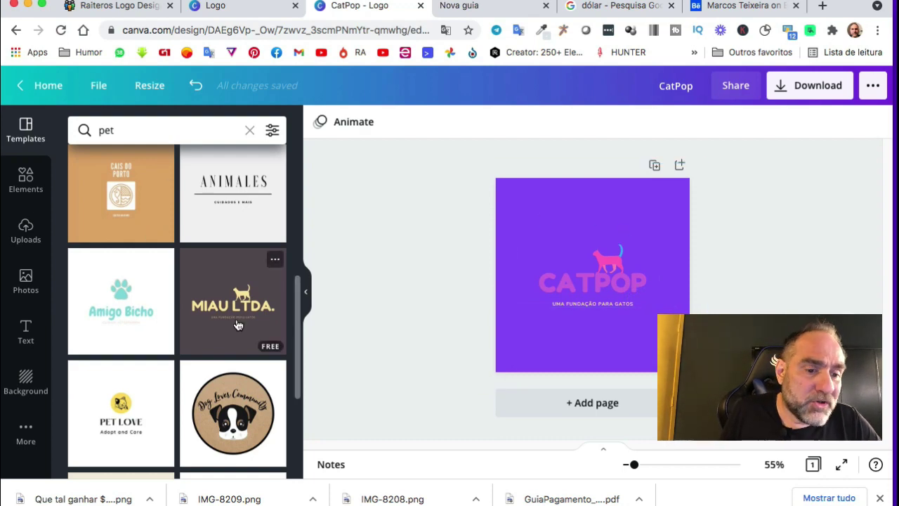
- Search the design elements for cat, limit the results to graphics and browse them for a replacement illustration
{"action": "scroll", "coordinate": [233, 332], "scroll_direction": "down", "scroll_amount": 5}
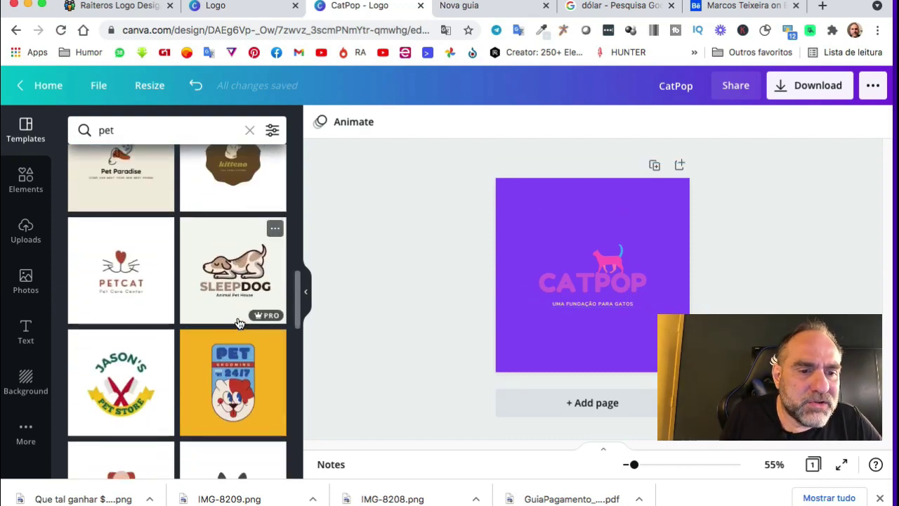
{"action": "scroll", "coordinate": [210, 316], "scroll_direction": "down", "scroll_amount": 5}
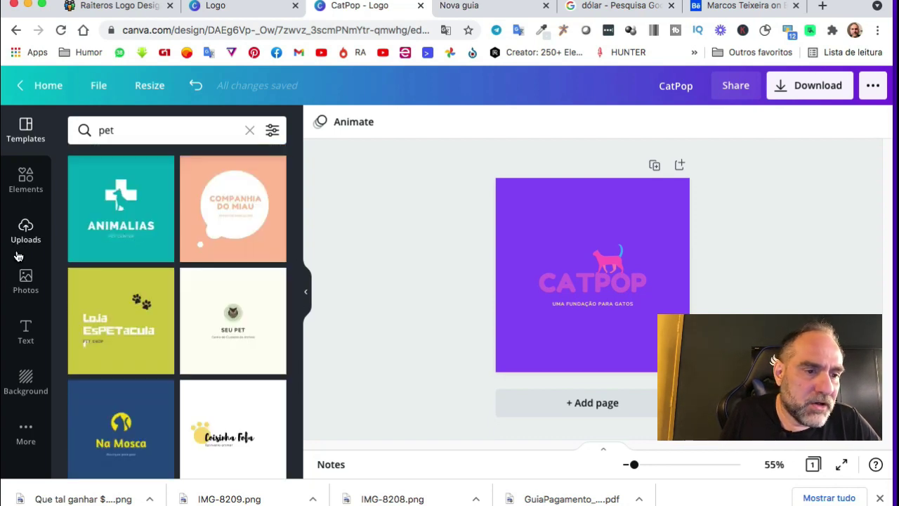
{"action": "left_click", "coordinate": [27, 181]}
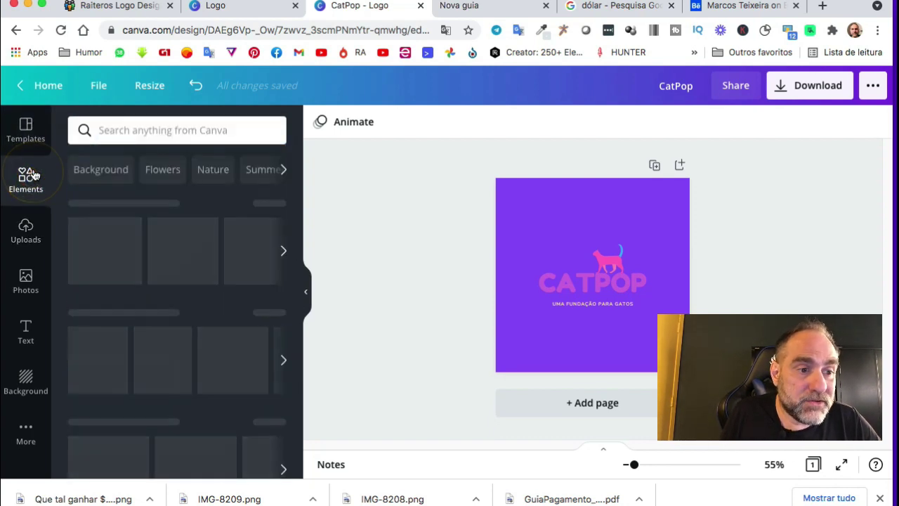
{"action": "left_click", "coordinate": [197, 129]}
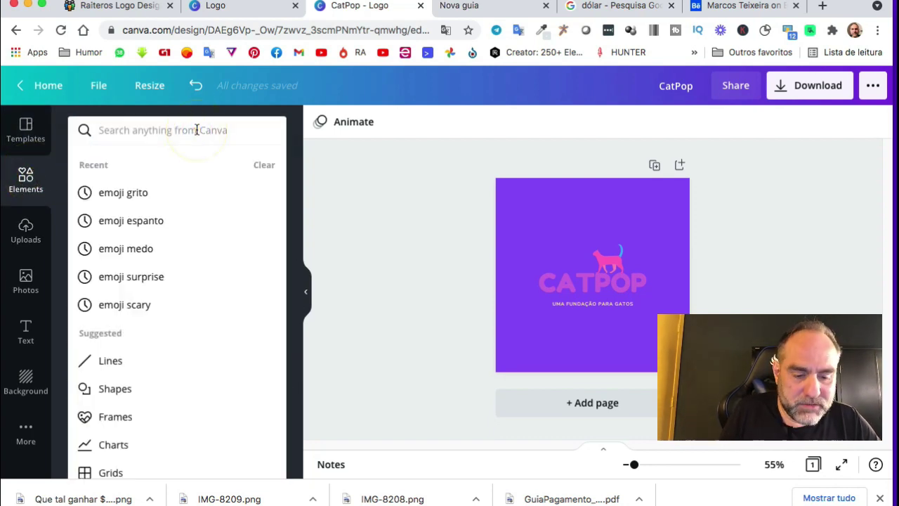
{"action": "type", "text": "cat"}
{"action": "key", "text": "Return"}
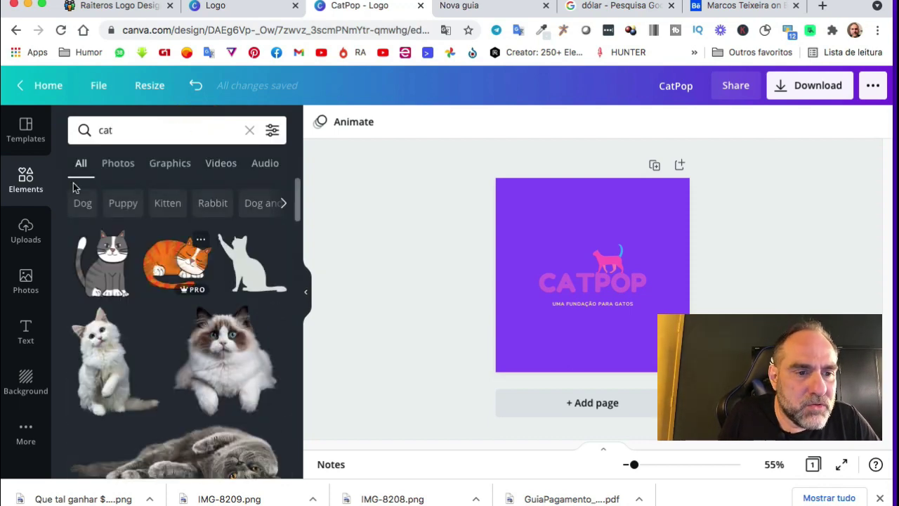
{"action": "left_click", "coordinate": [178, 166]}
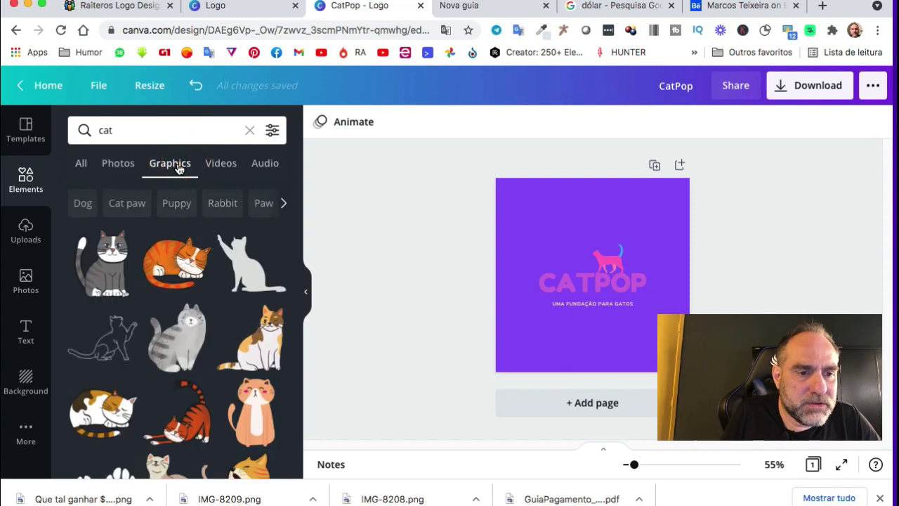
{"action": "scroll", "coordinate": [177, 351], "scroll_direction": "down", "scroll_amount": 8}
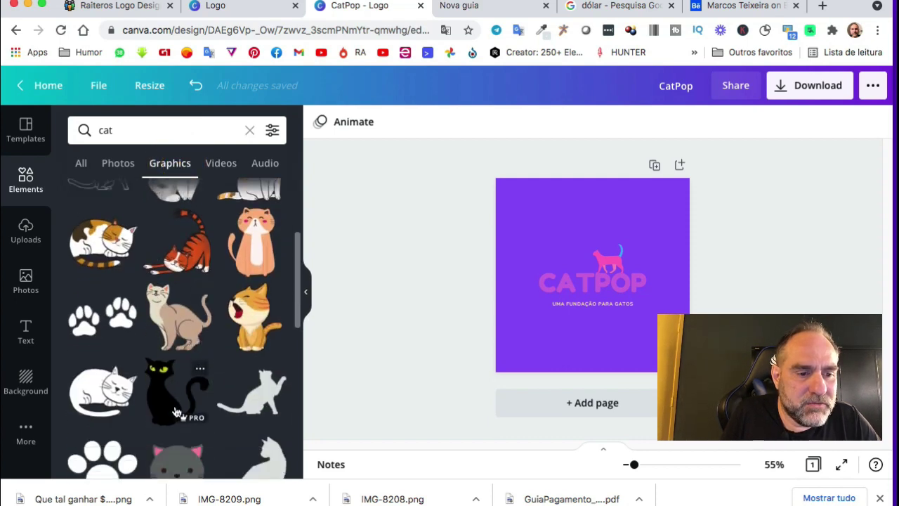
{"action": "scroll", "coordinate": [176, 412], "scroll_direction": "down", "scroll_amount": 10}
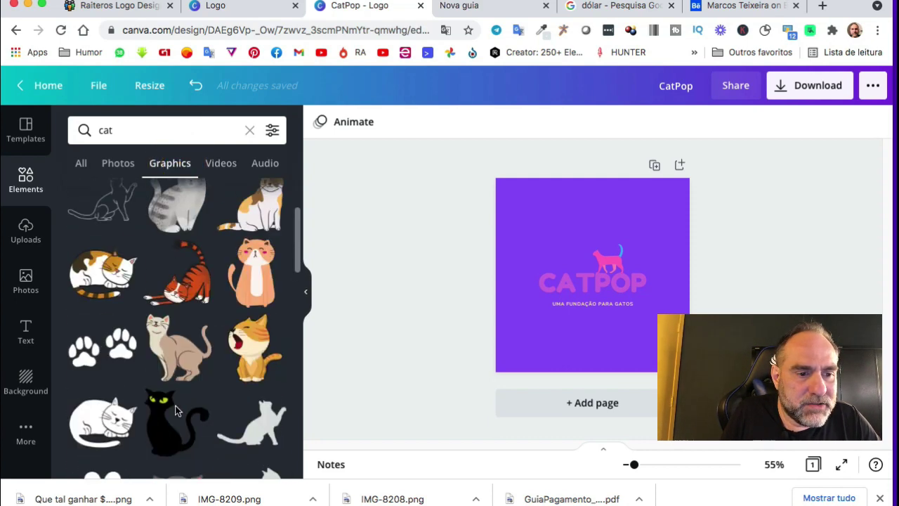
- Replace the cat illustration with the graphic of two paw prints, placed just above the CATPOP title
{"action": "left_click", "coordinate": [615, 262]}
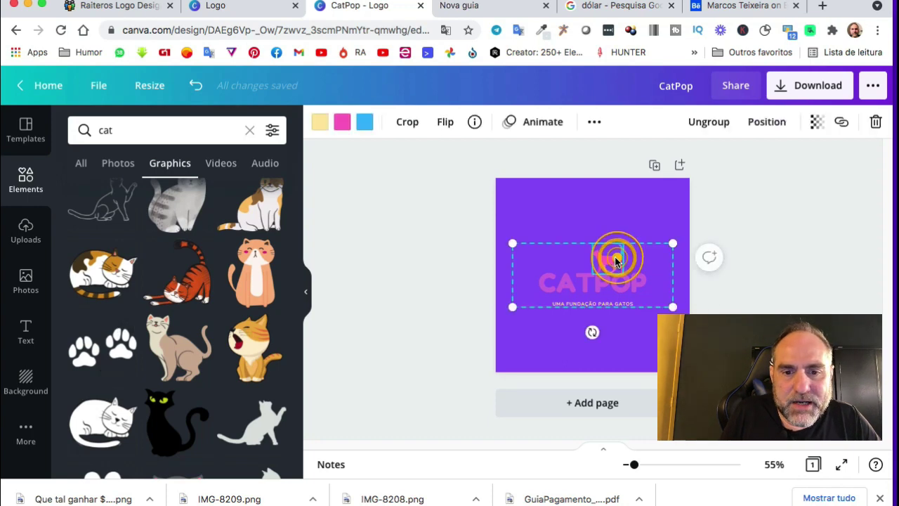
{"action": "key", "text": "Delete"}
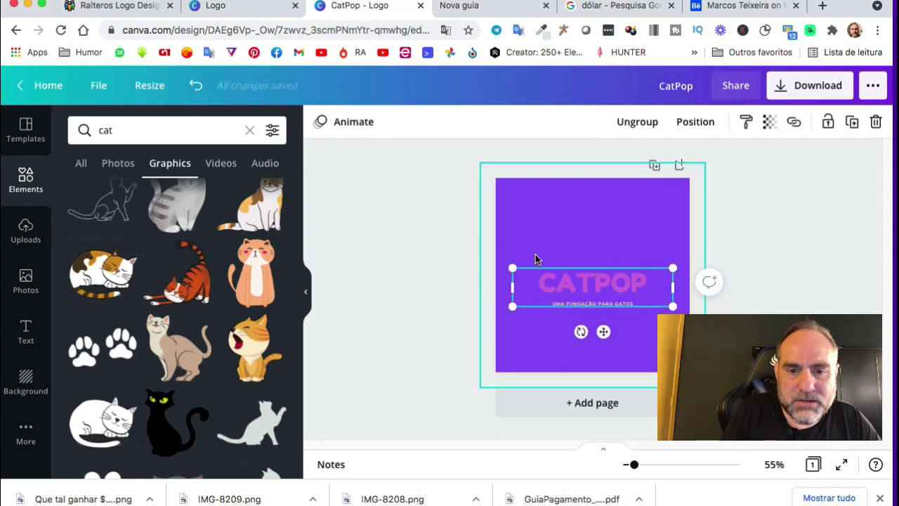
{"action": "left_click", "coordinate": [123, 340]}
{"action": "left_click_drag", "start_coordinate": [622, 270], "coordinate": [622, 242]}
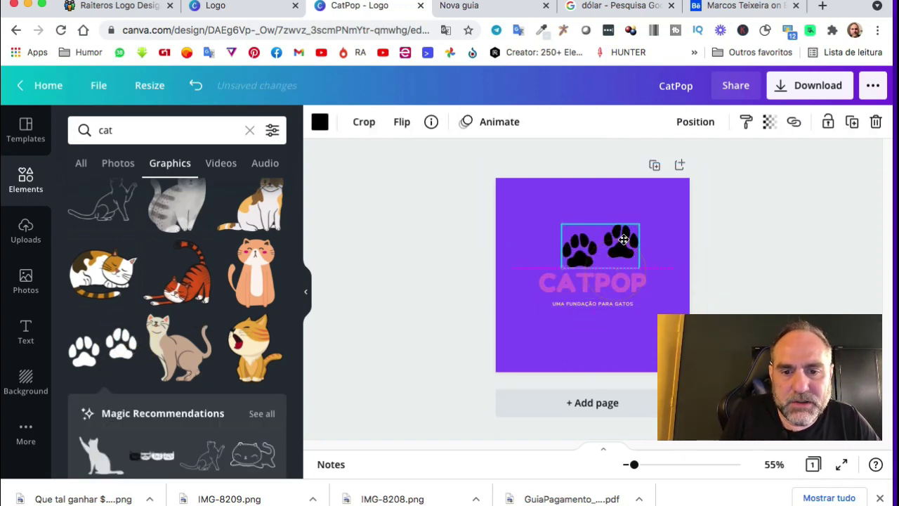
{"action": "double_click", "coordinate": [623, 241]}
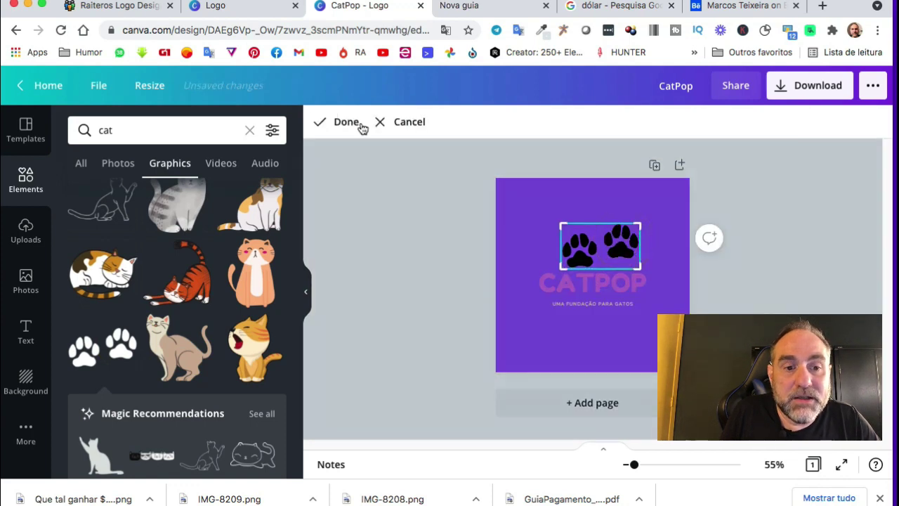
{"action": "left_click", "coordinate": [461, 250]}
- Recolor the paw prints with the light yellow from the document colors
{"action": "left_click", "coordinate": [600, 246]}
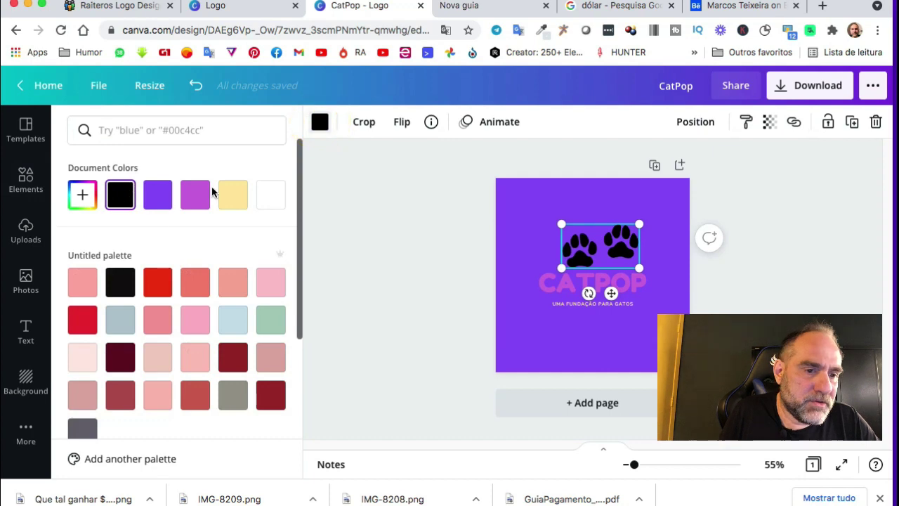
{"action": "scroll", "coordinate": [211, 267], "scroll_direction": "down", "scroll_amount": 3}
{"action": "scroll", "coordinate": [243, 239], "scroll_direction": "up", "scroll_amount": 3}
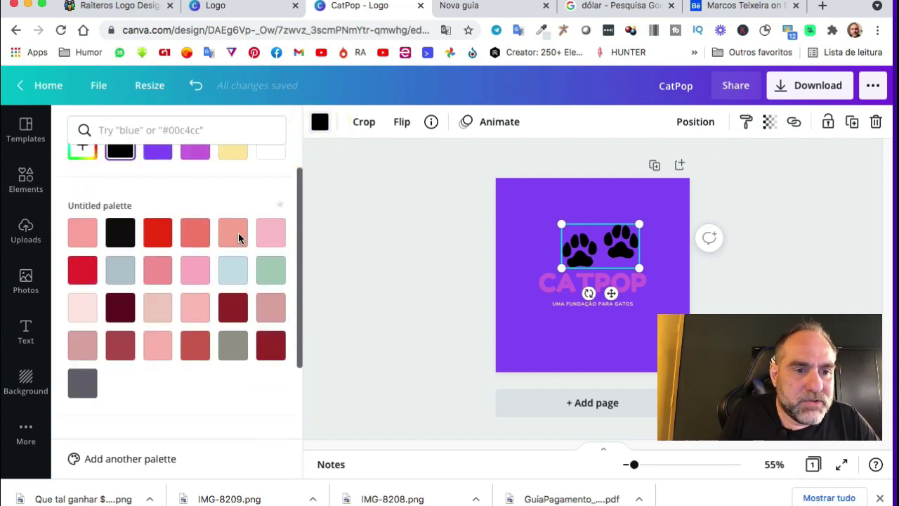
{"action": "left_click", "coordinate": [234, 196]}
{"action": "left_click", "coordinate": [423, 257]}
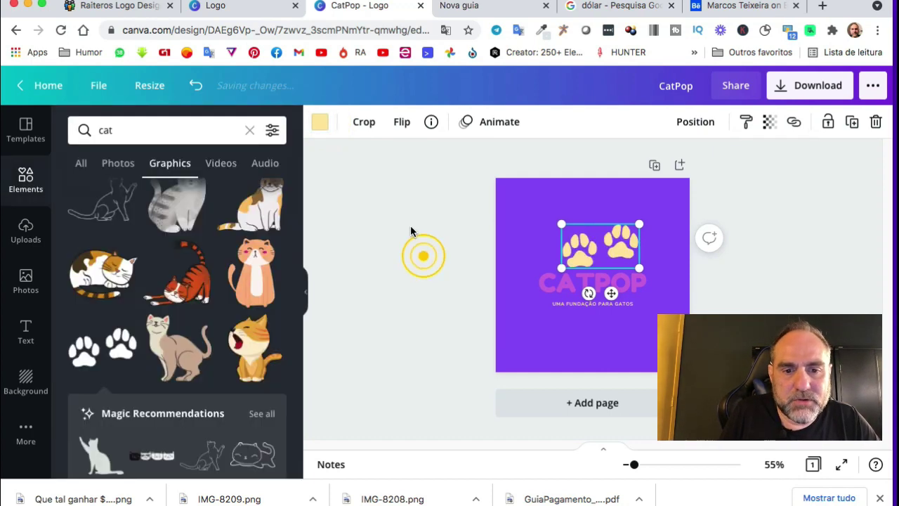
{"action": "left_click", "coordinate": [410, 227]}
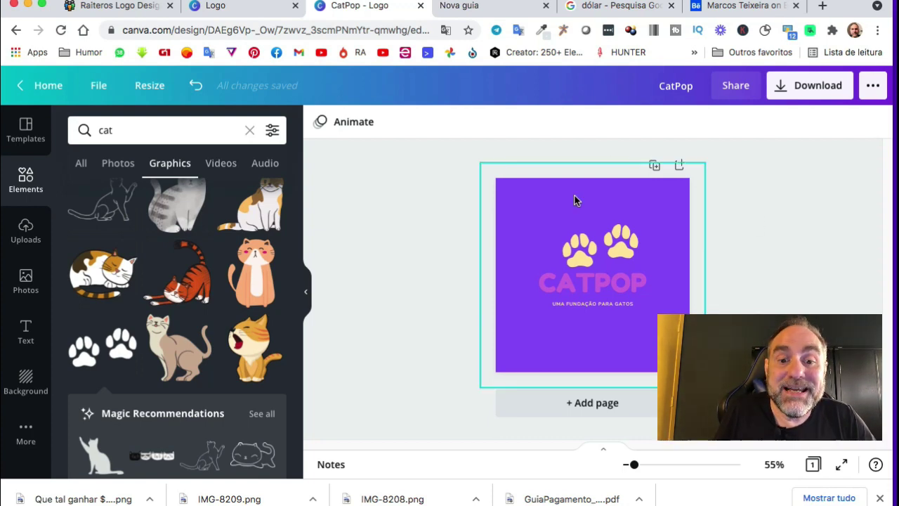
- Duplicate the CATPOP logo page and add a blank page after the copy
{"action": "left_click", "coordinate": [653, 165]}
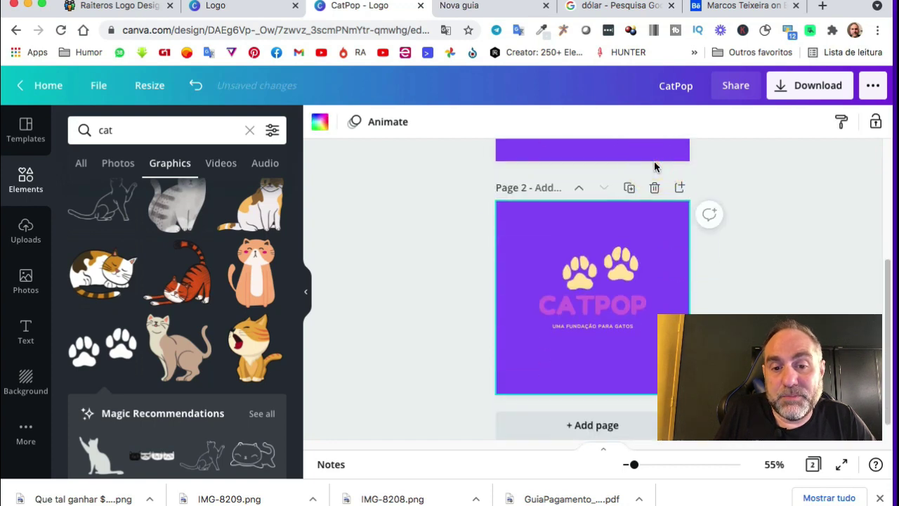
{"action": "left_click", "coordinate": [679, 187]}
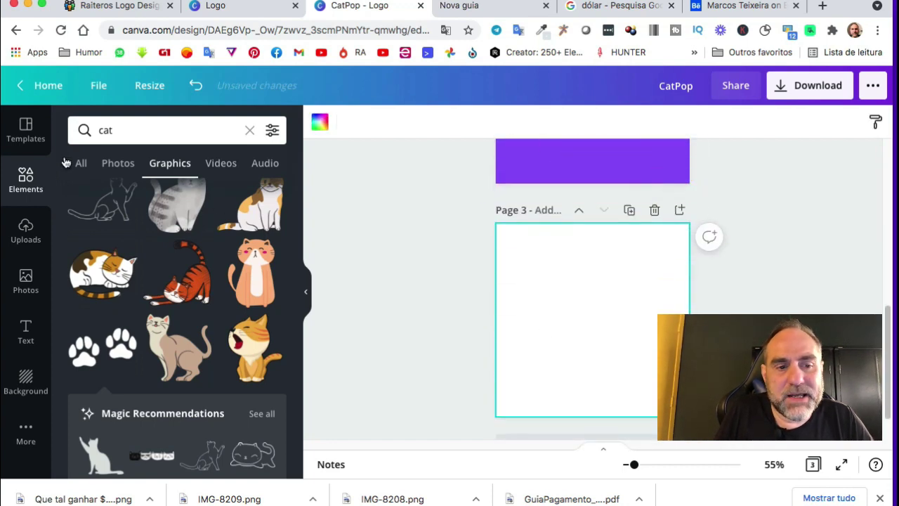
- Search the logo templates for games and apply the orange EQUIPE DRAGÃO dragon template to the blank third page
{"action": "left_click", "coordinate": [26, 128]}
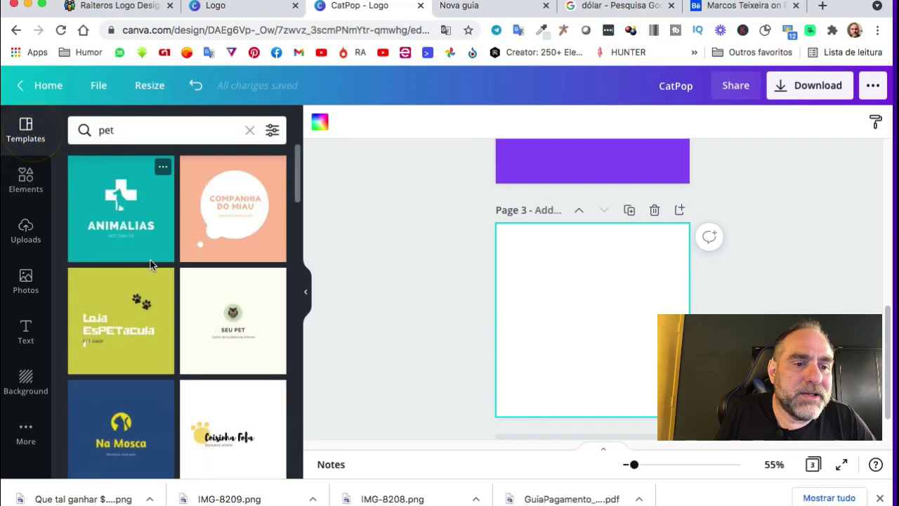
{"action": "left_click", "coordinate": [140, 129]}
{"action": "left_click_drag", "start_coordinate": [139, 128], "coordinate": [99, 124]}
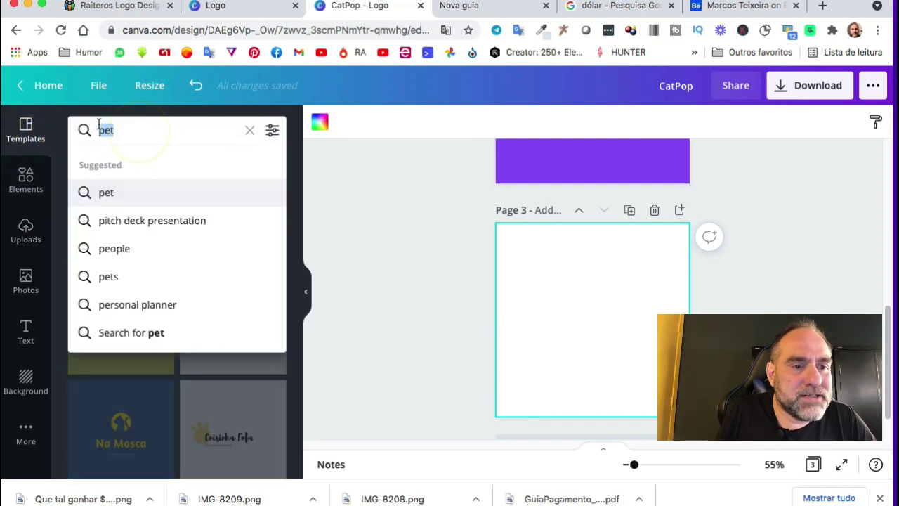
{"action": "key", "text": "BackSpace"}
{"action": "type", "text": "games"}
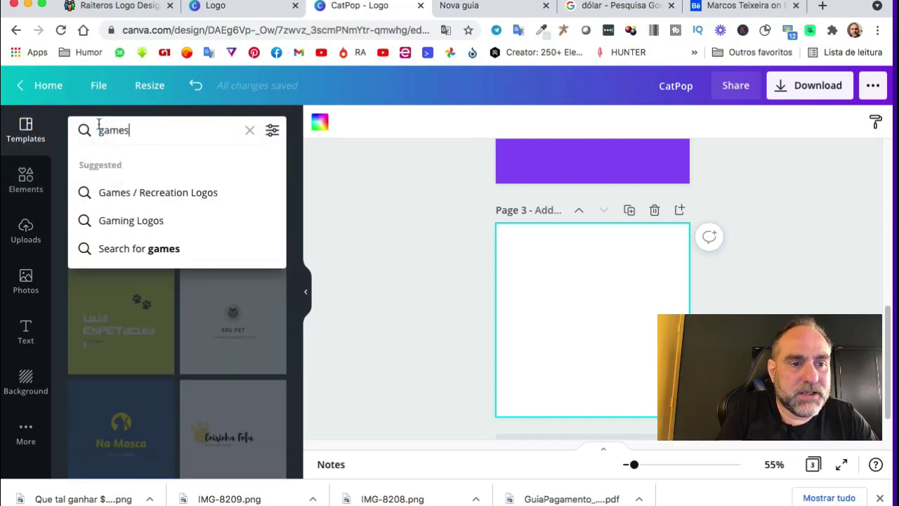
{"action": "key", "text": "Return"}
{"action": "scroll", "coordinate": [161, 367], "scroll_direction": "down", "scroll_amount": 5}
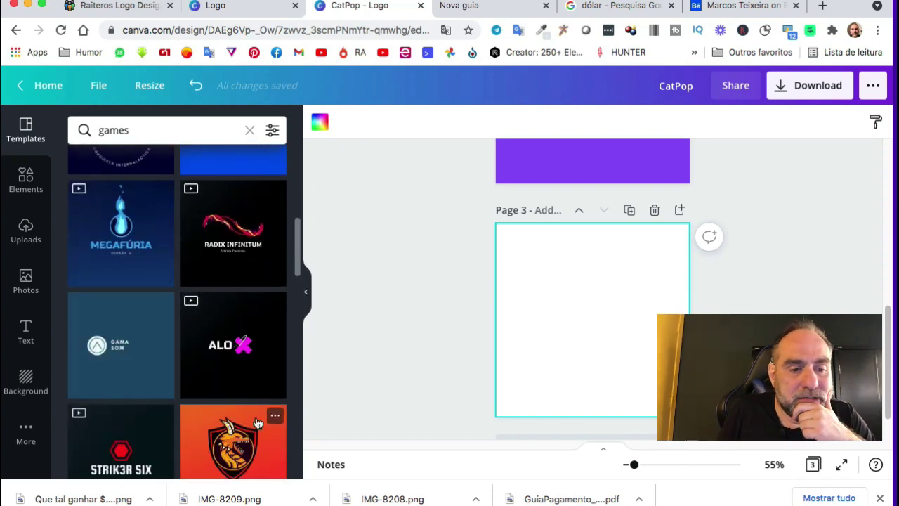
{"action": "scroll", "coordinate": [208, 332], "scroll_direction": "down", "scroll_amount": 2}
{"action": "left_click", "coordinate": [208, 332]}
{"action": "left_click", "coordinate": [580, 321]}
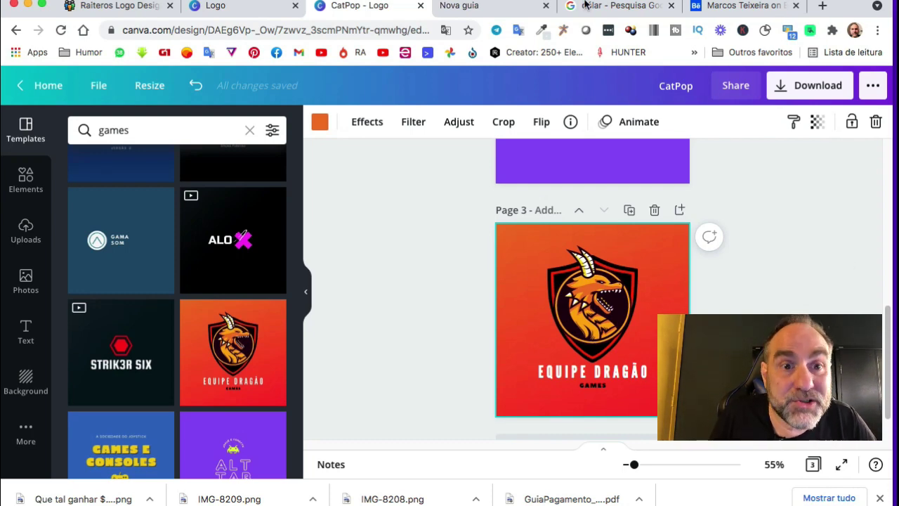
- Switch to the empty browser tab and search Google for google sites
{"action": "left_click", "coordinate": [501, 6]}
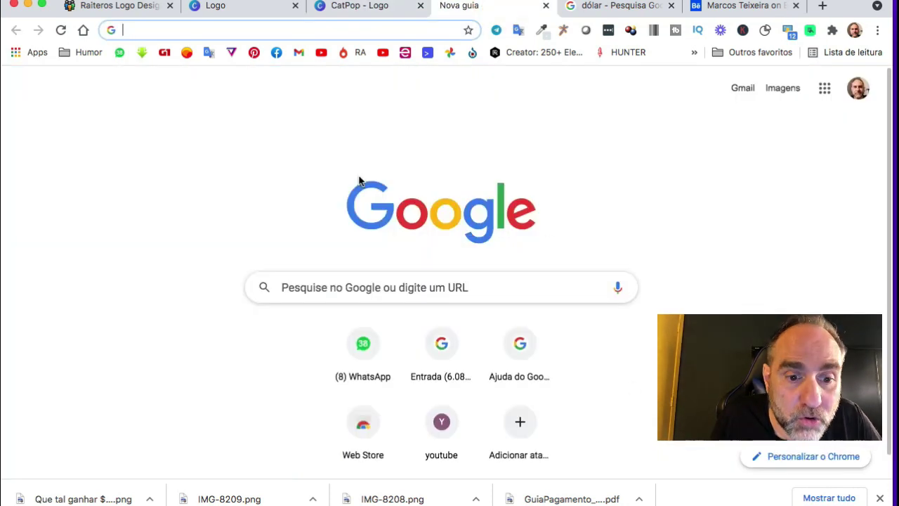
{"action": "left_click", "coordinate": [271, 28]}
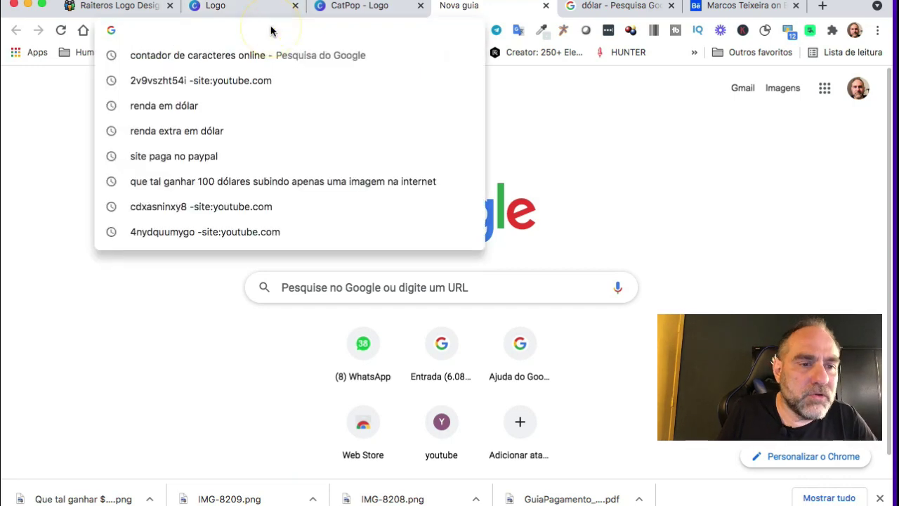
{"action": "type", "text": "google site"}
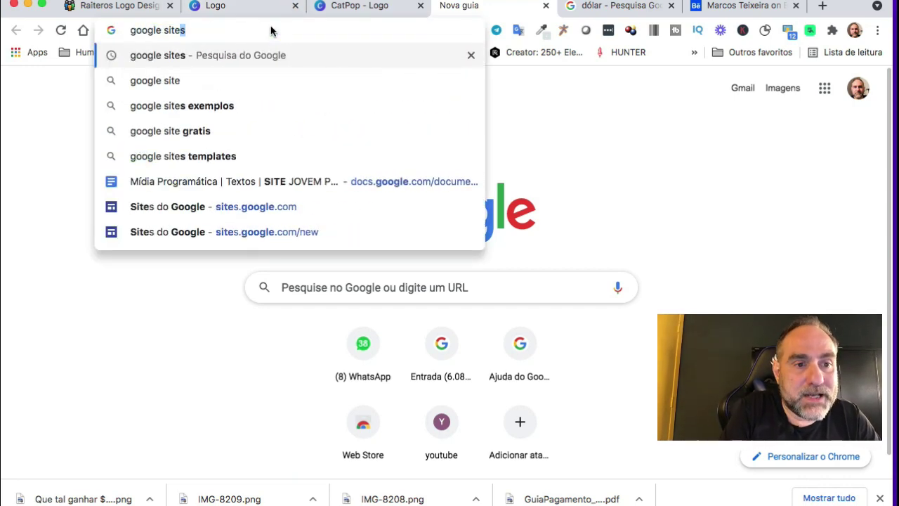
{"action": "key", "text": "Return"}
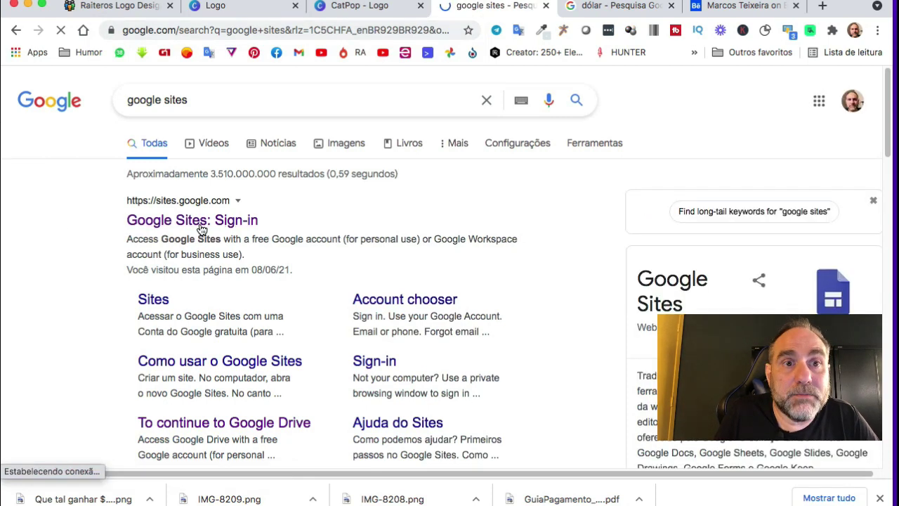
- Open Google Sites from the search results and start a new site from the Portfólio template
{"action": "left_click", "coordinate": [179, 224]}
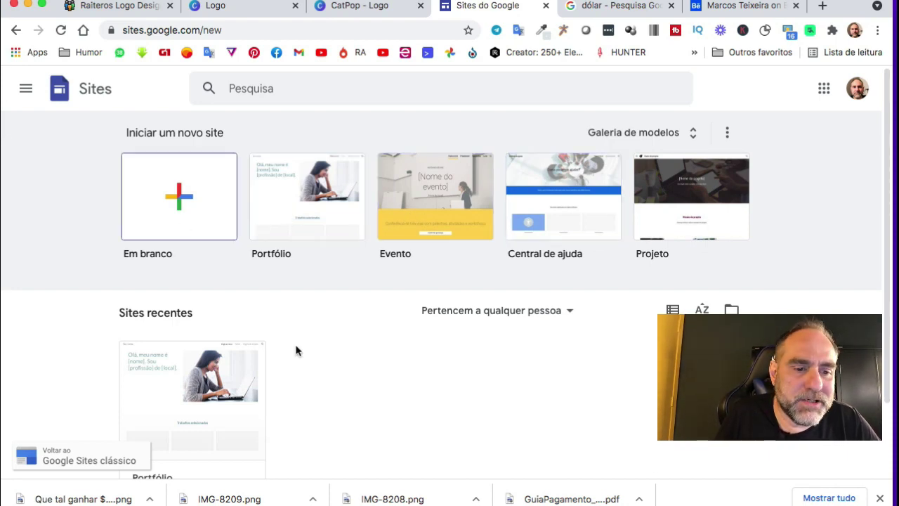
{"action": "left_click", "coordinate": [284, 211]}
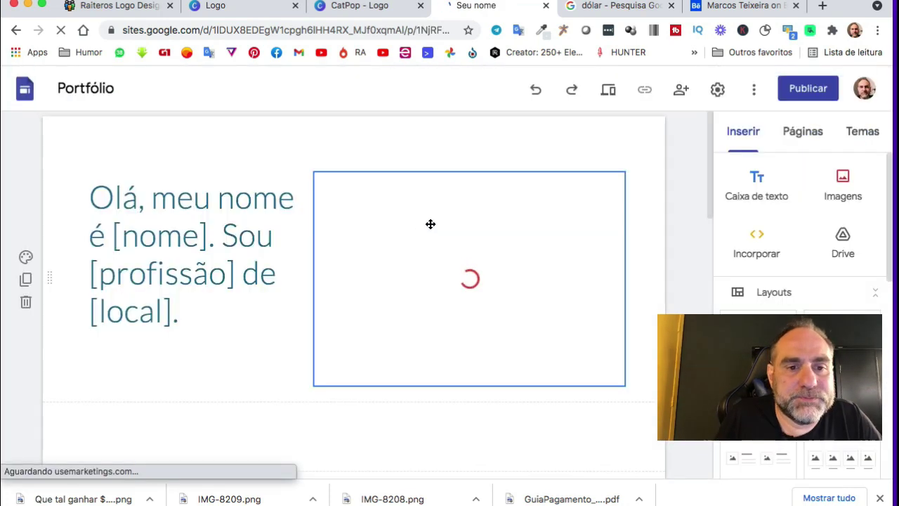
- Examine the intro text, photo and sections of the site's home page, plus the Sobre and Página do projeto pages
{"action": "left_click", "coordinate": [152, 204]}
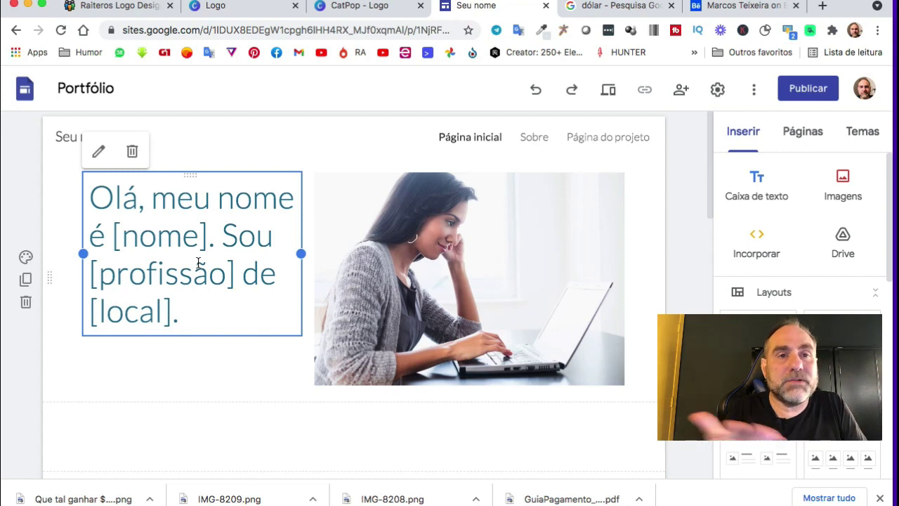
{"action": "left_click", "coordinate": [509, 315]}
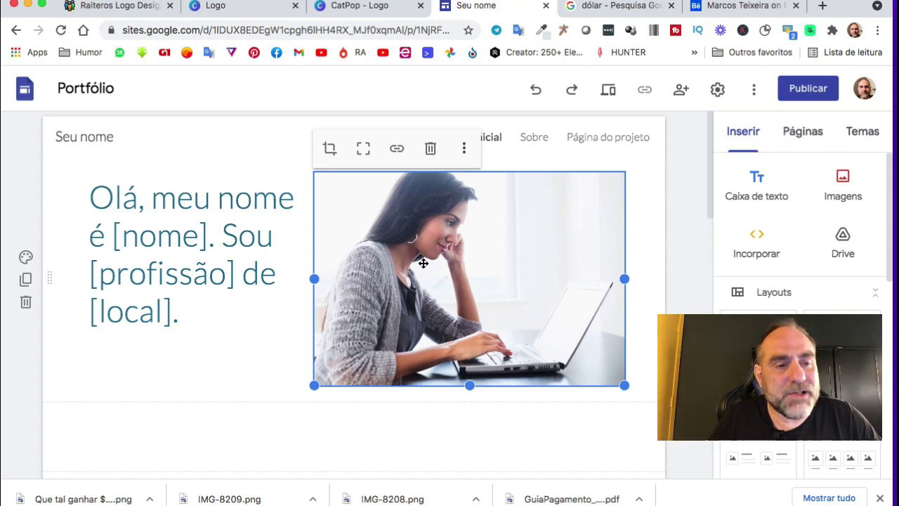
{"action": "scroll", "coordinate": [226, 373], "scroll_direction": "down", "scroll_amount": 3}
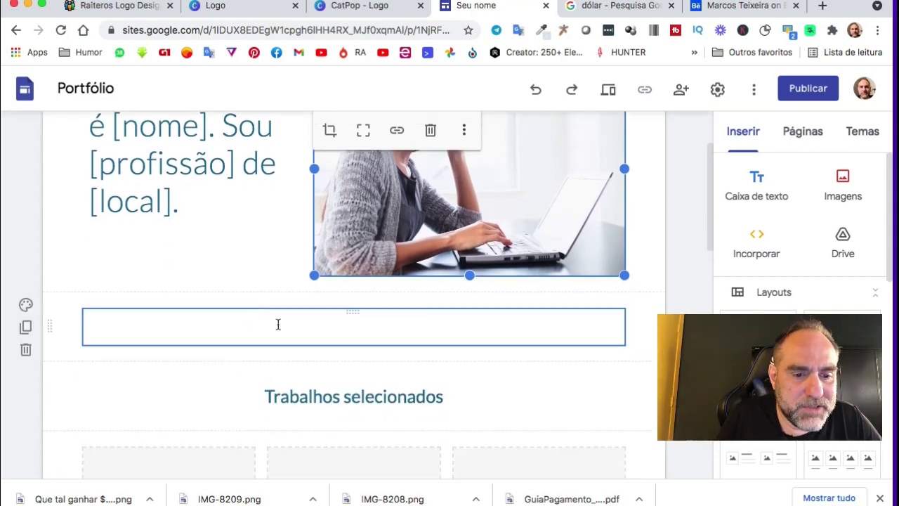
{"action": "left_click", "coordinate": [151, 331]}
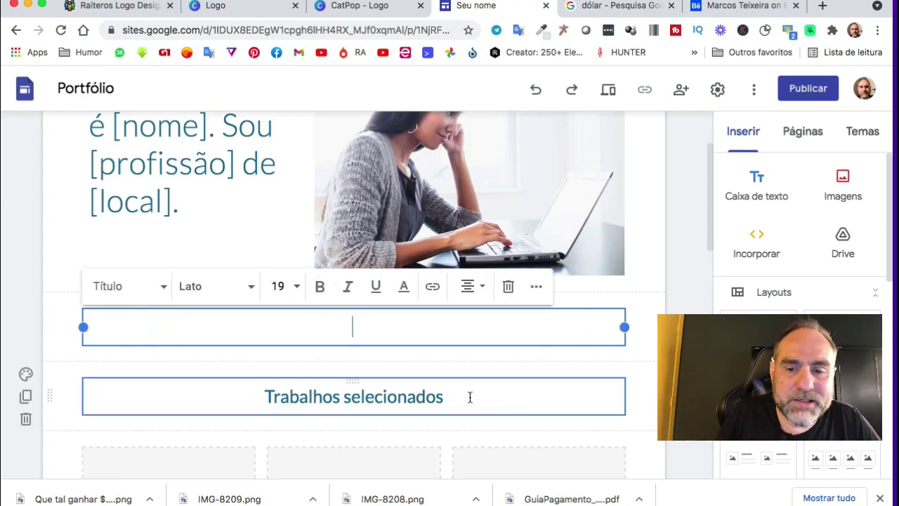
{"action": "scroll", "coordinate": [688, 281], "scroll_direction": "up", "scroll_amount": 3}
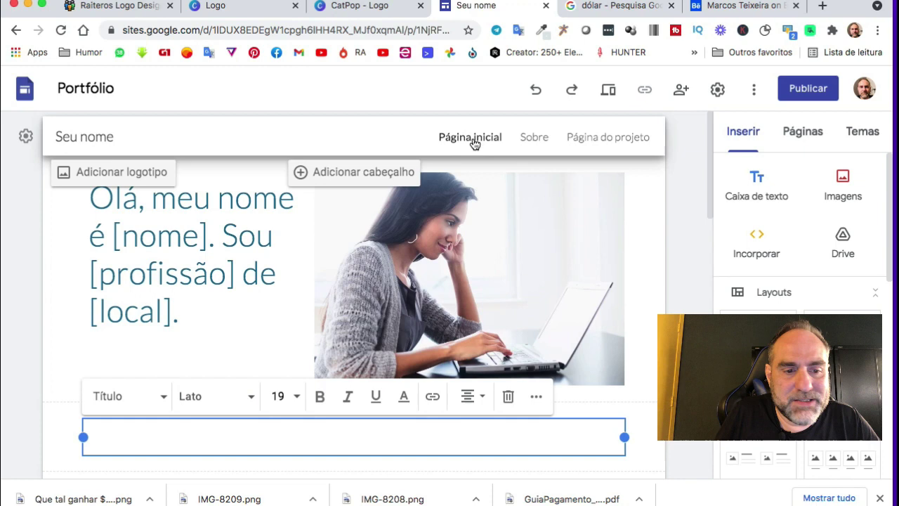
{"action": "left_click", "coordinate": [538, 138]}
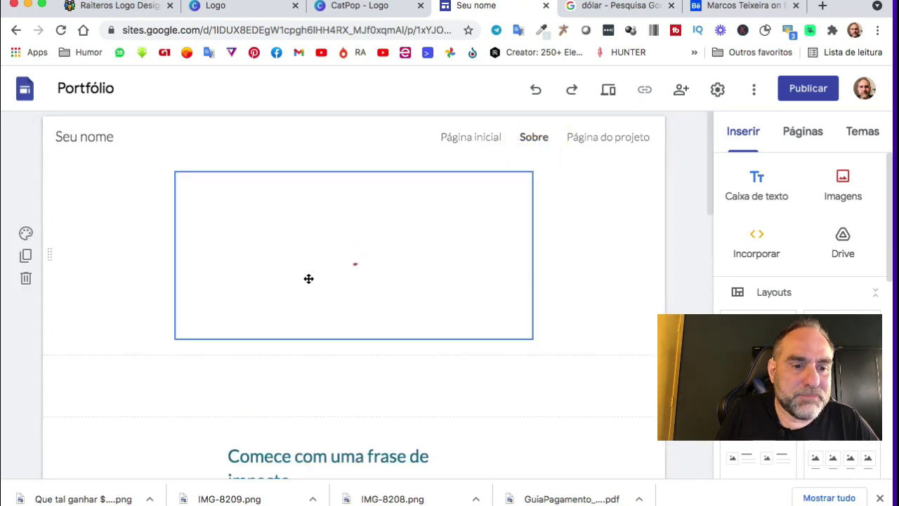
{"action": "scroll", "coordinate": [425, 417], "scroll_direction": "down", "scroll_amount": 3}
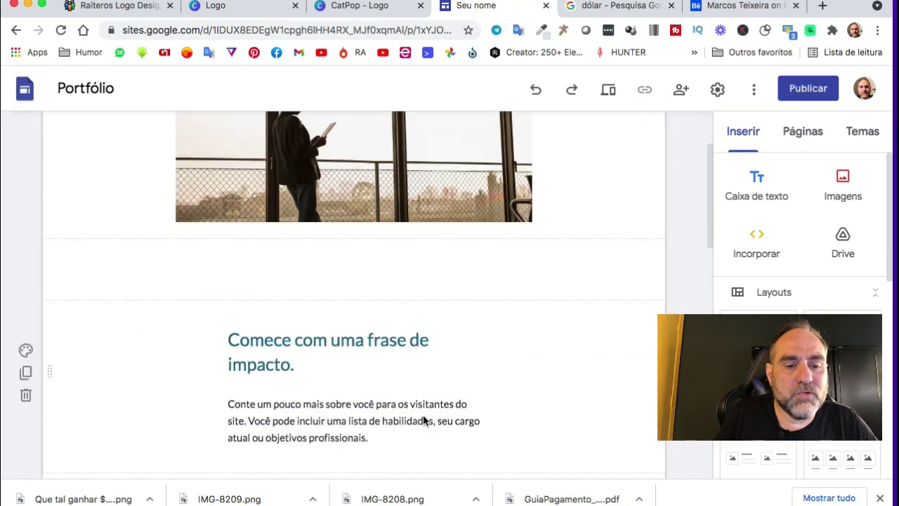
{"action": "scroll", "coordinate": [452, 390], "scroll_direction": "up", "scroll_amount": 3}
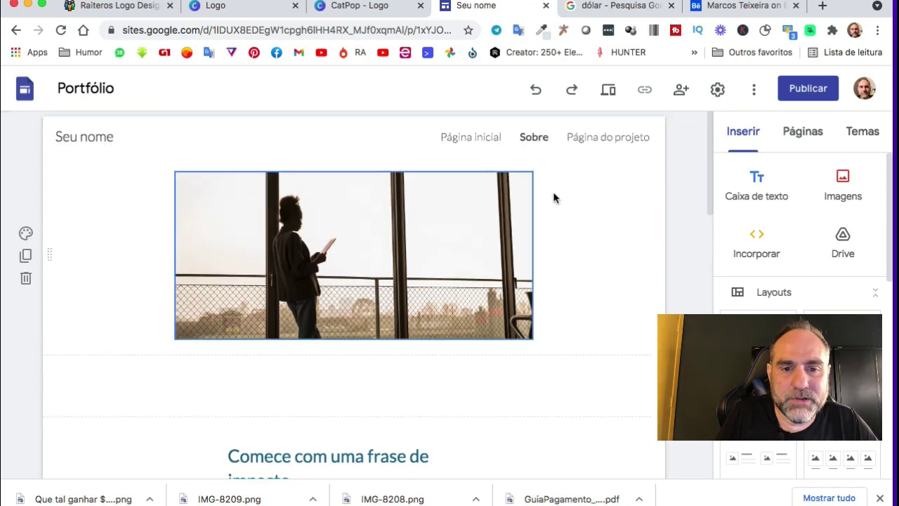
{"action": "left_click", "coordinate": [604, 142]}
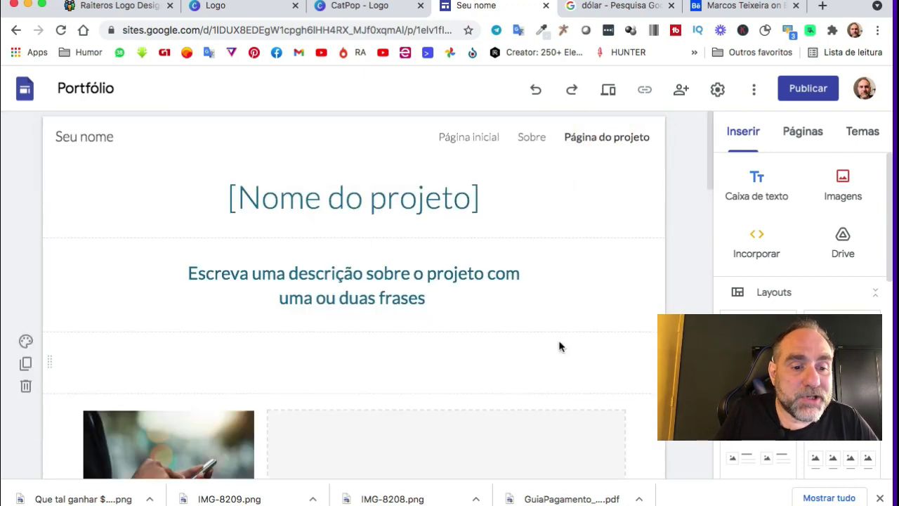
{"action": "scroll", "coordinate": [557, 344], "scroll_direction": "down", "scroll_amount": 3}
{"action": "scroll", "coordinate": [557, 344], "scroll_direction": "down", "scroll_amount": 5}
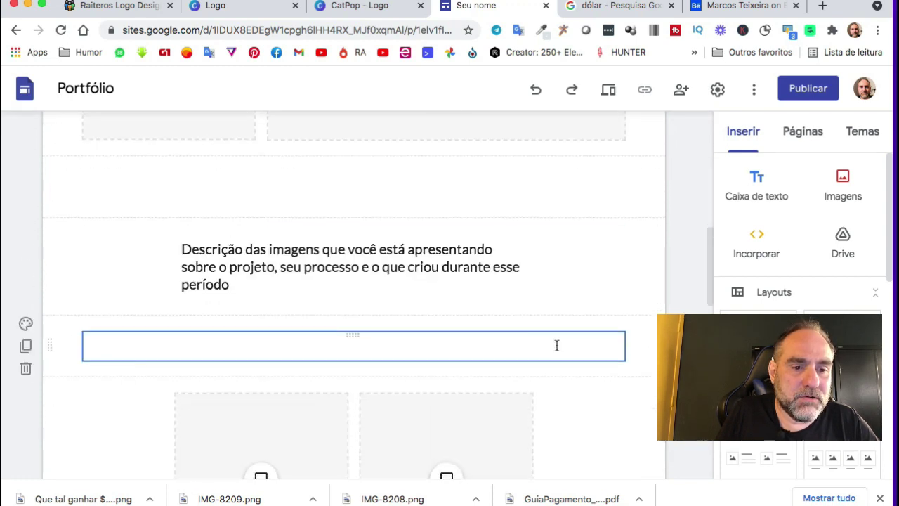
{"action": "scroll", "coordinate": [555, 345], "scroll_direction": "up", "scroll_amount": 6}
{"action": "scroll", "coordinate": [555, 323], "scroll_direction": "up", "scroll_amount": 3}
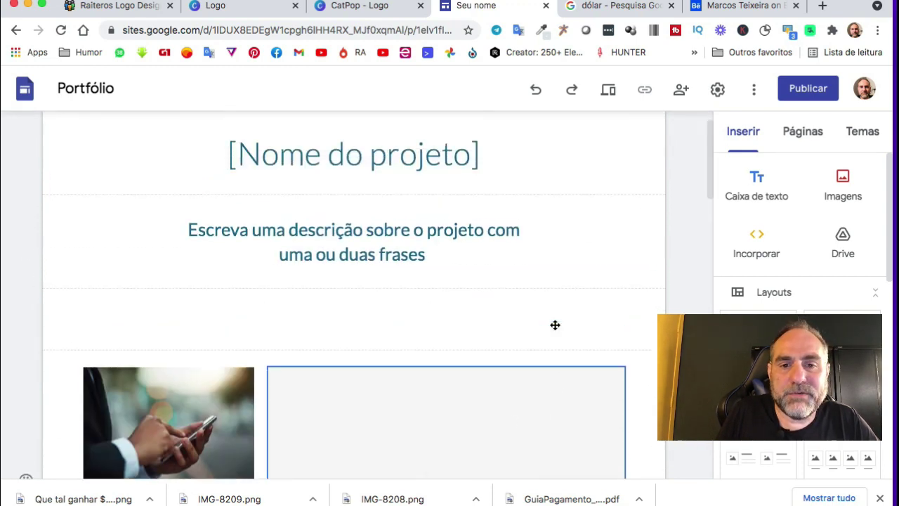
- Return to Página inicial and insert a layout of four captioned image placeholders below the existing rows of works
{"action": "left_click", "coordinate": [474, 135]}
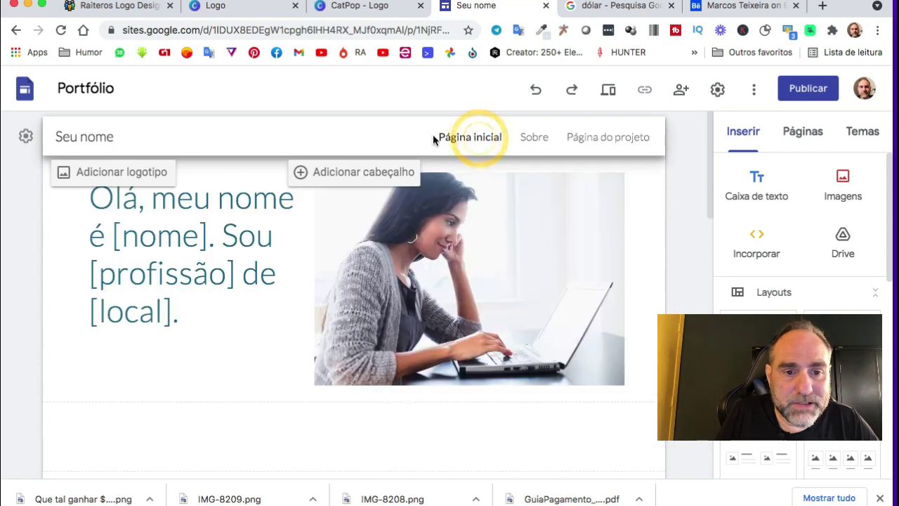
{"action": "scroll", "coordinate": [573, 312], "scroll_direction": "down", "scroll_amount": 3}
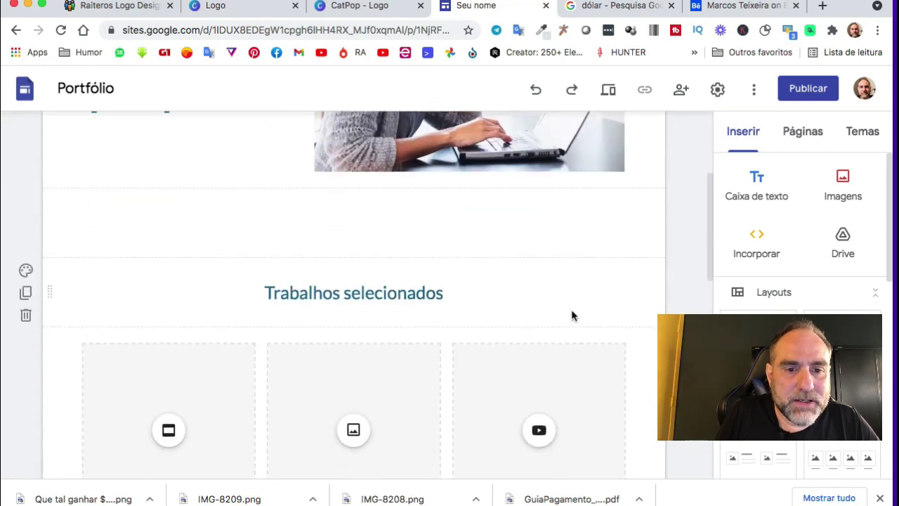
{"action": "scroll", "coordinate": [571, 315], "scroll_direction": "up", "scroll_amount": 3}
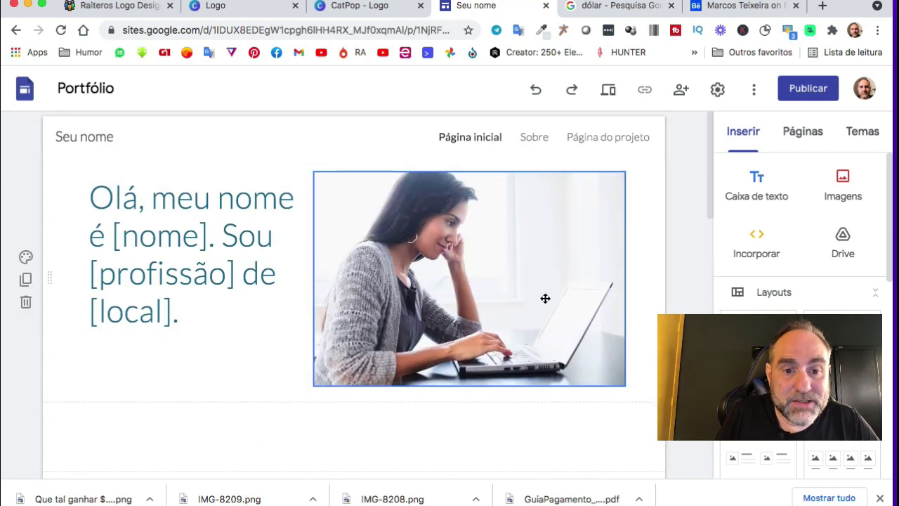
{"action": "scroll", "coordinate": [544, 297], "scroll_direction": "down", "scroll_amount": 5}
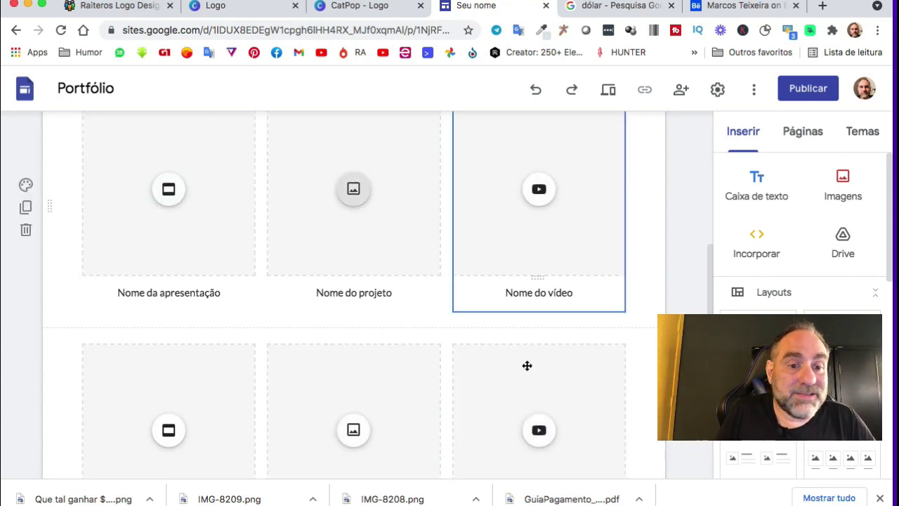
{"action": "scroll", "coordinate": [511, 325], "scroll_direction": "down", "scroll_amount": 3}
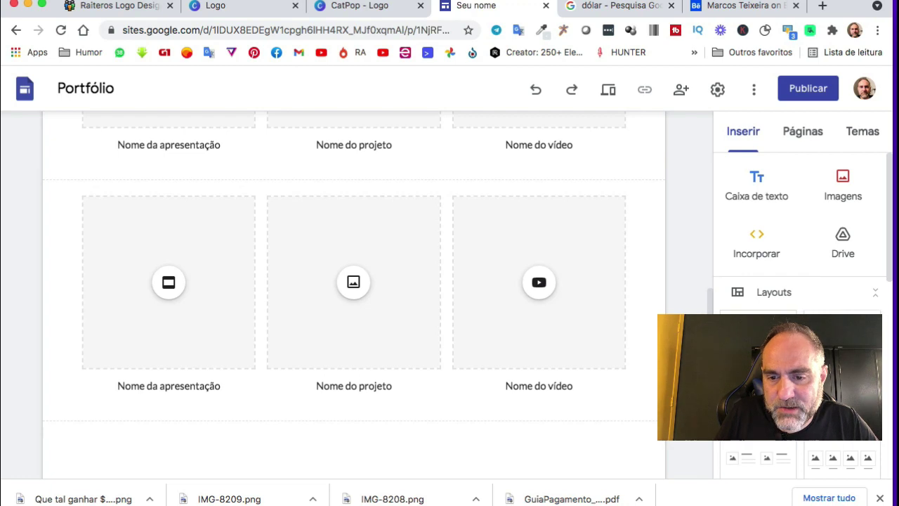
{"action": "scroll", "coordinate": [800, 232], "scroll_direction": "down", "scroll_amount": 1}
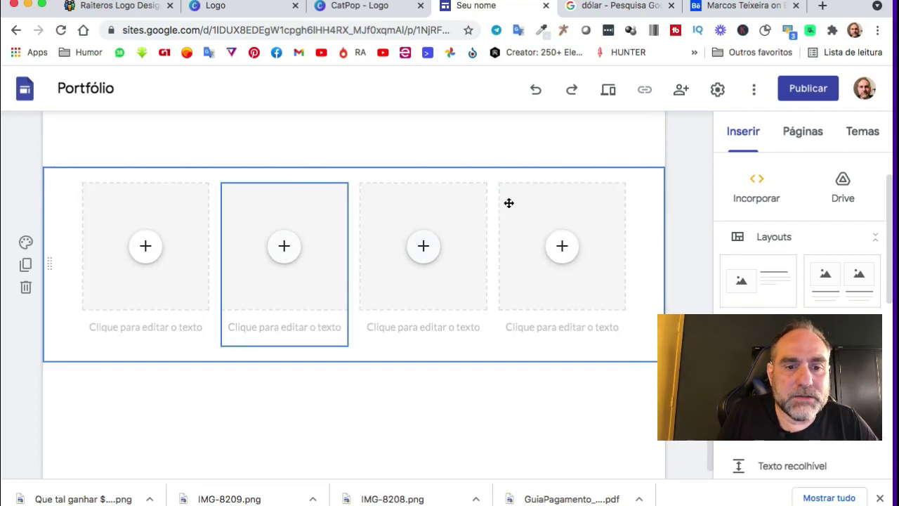
- Clear the "Nome da apresentação" caption under the first placeholder of Trabalhos selecionados
{"action": "scroll", "coordinate": [505, 211], "scroll_direction": "up", "scroll_amount": 4}
{"action": "scroll", "coordinate": [503, 210], "scroll_direction": "up", "scroll_amount": 4}
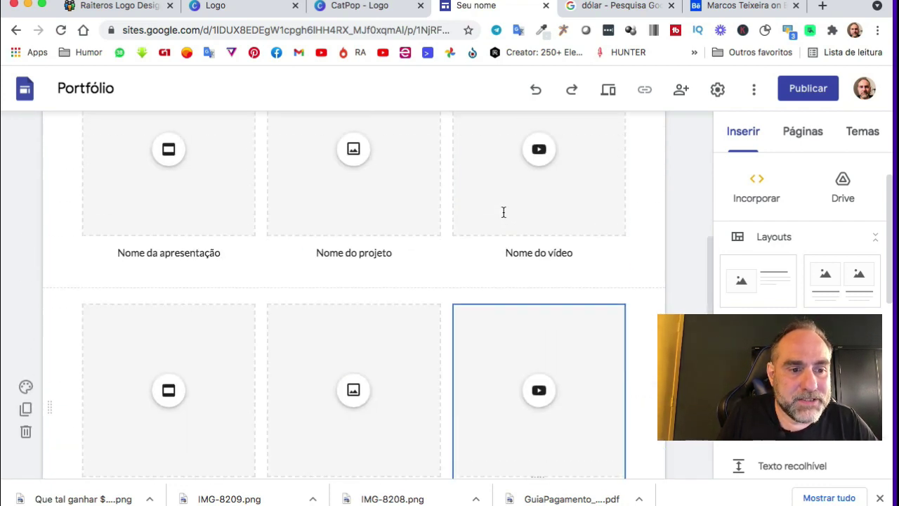
{"action": "scroll", "coordinate": [309, 200], "scroll_direction": "up", "scroll_amount": 2}
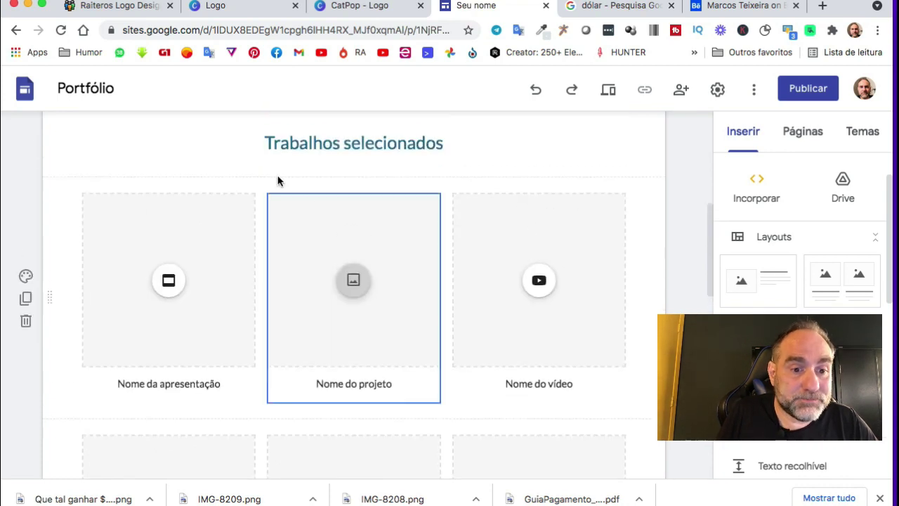
{"action": "left_click", "coordinate": [181, 388]}
{"action": "left_click", "coordinate": [181, 386]}
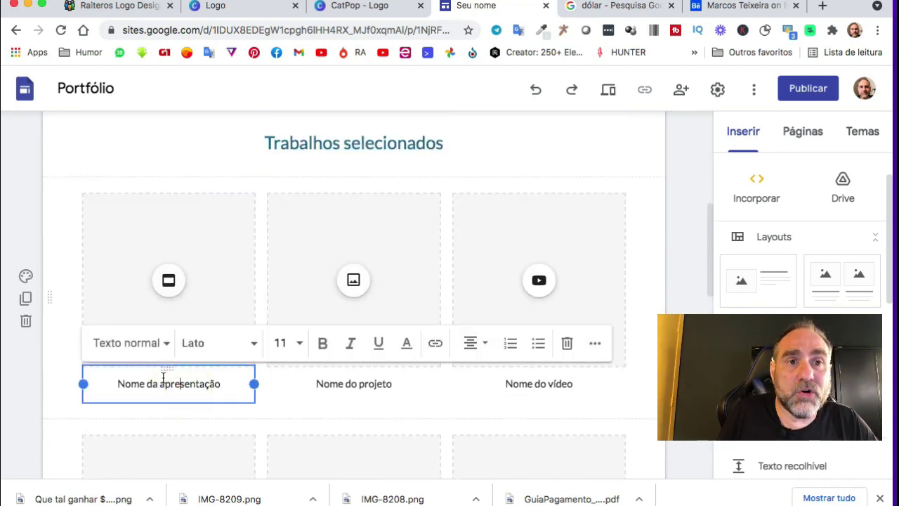
{"action": "left_click", "coordinate": [221, 386]}
{"action": "key", "text": "BackSpace"}
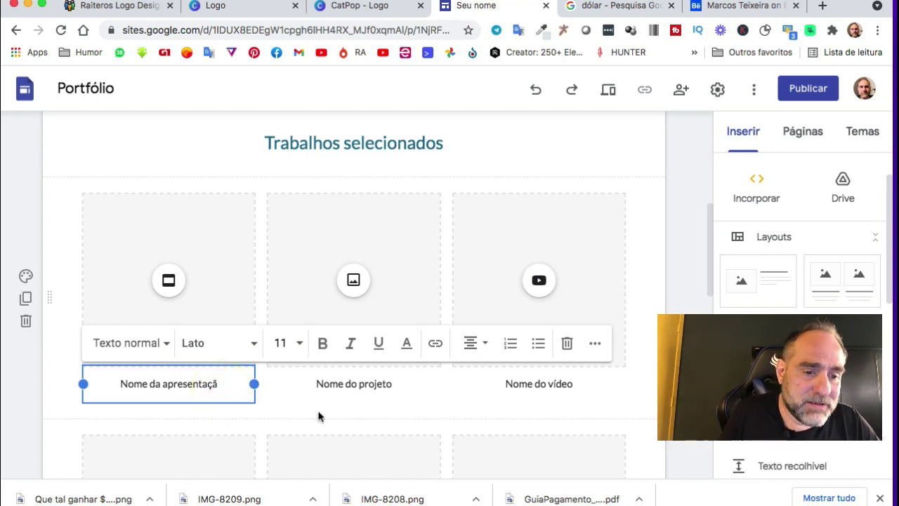
{"action": "left_click", "coordinate": [281, 412]}
{"action": "left_click", "coordinate": [220, 383]}
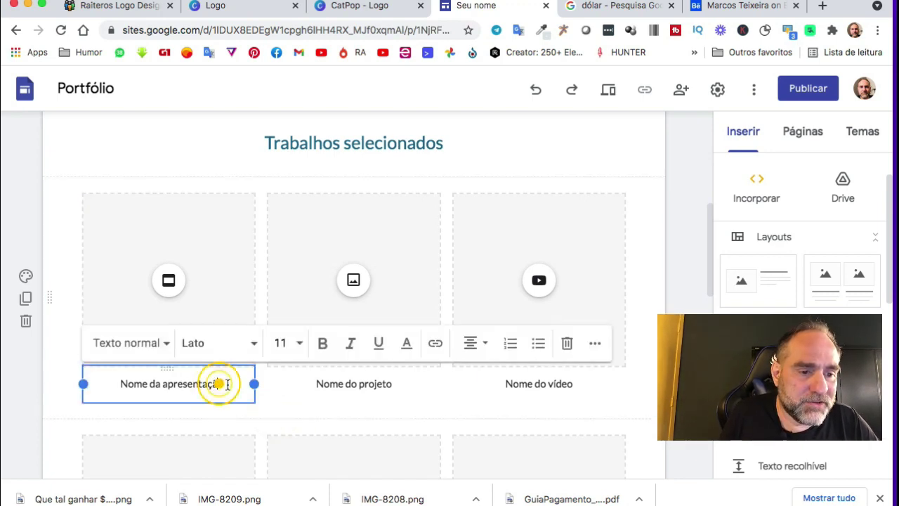
{"action": "triple_click", "coordinate": [227, 383]}
{"action": "key", "text": "BackSpace"}
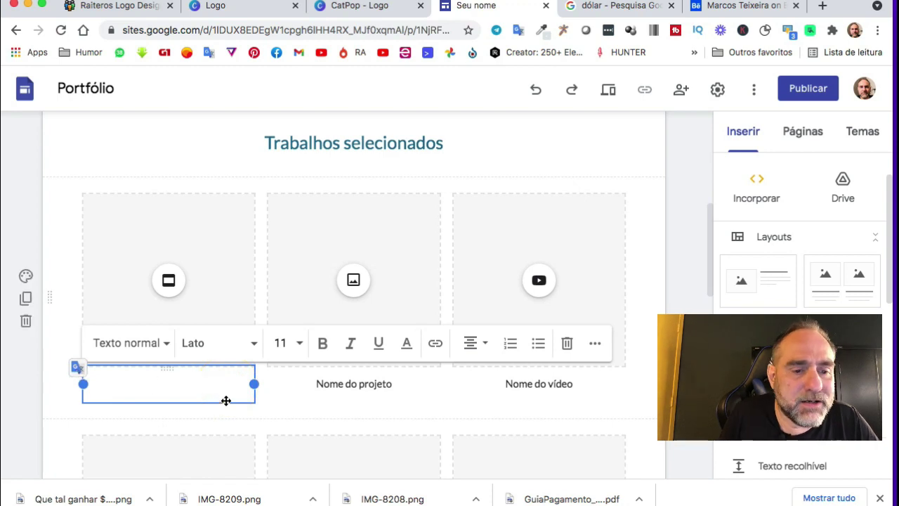
{"action": "left_click", "coordinate": [257, 408]}
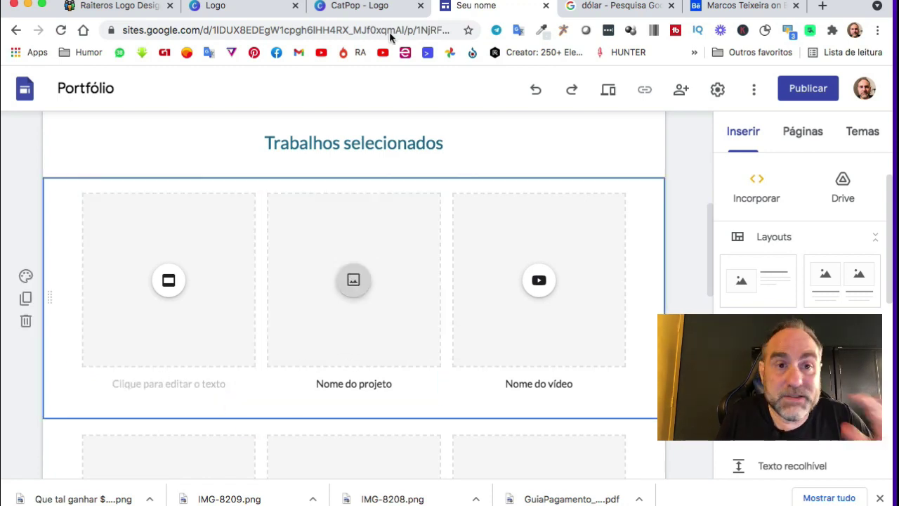
- Switch to the CatPop design in Canva and download only Page 1 as a PNG named CatPop to the Mesa folder
{"action": "left_click", "coordinate": [366, 9]}
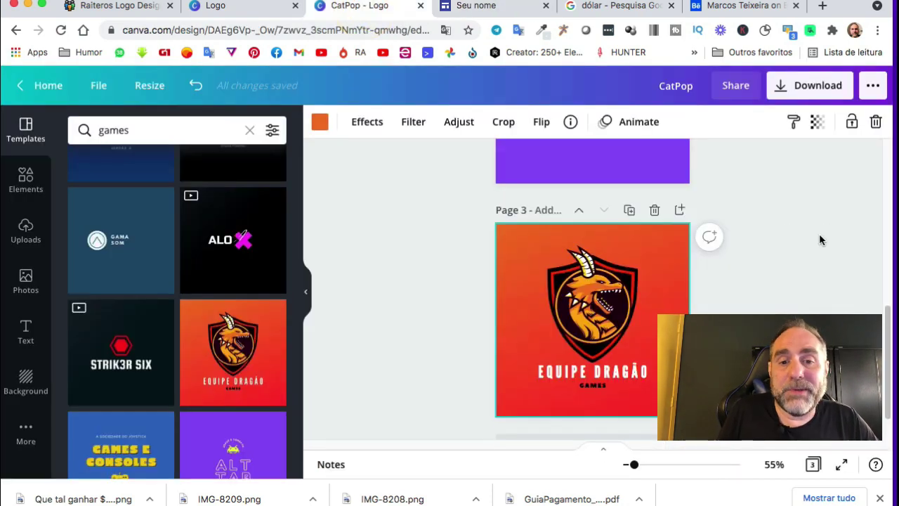
{"action": "scroll", "coordinate": [819, 240], "scroll_direction": "up", "scroll_amount": 10}
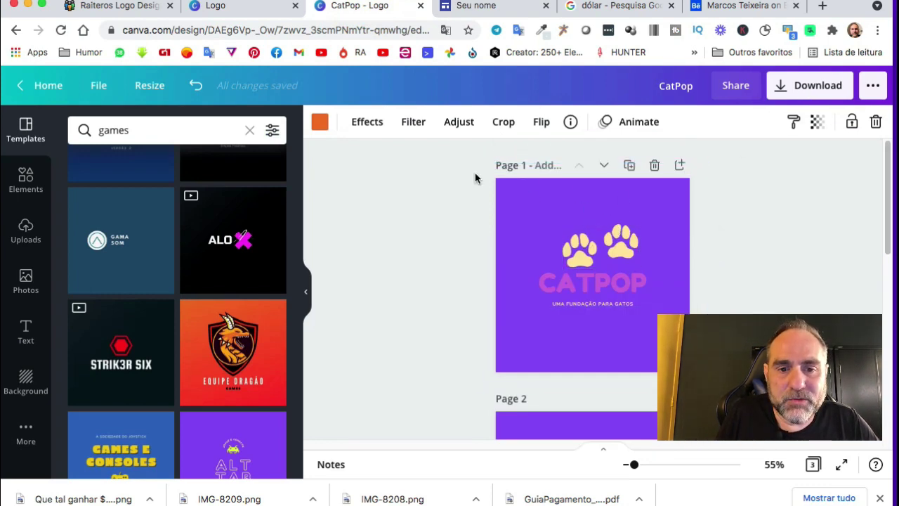
{"action": "left_click", "coordinate": [813, 89]}
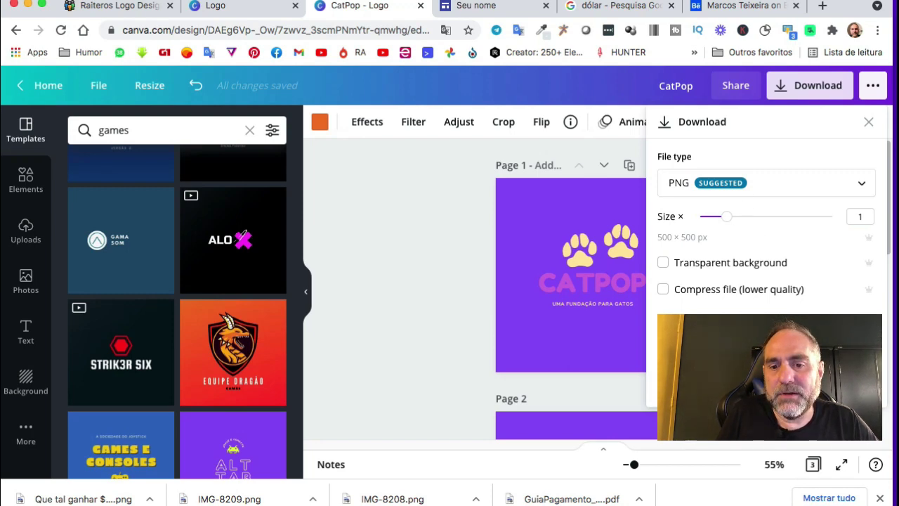
{"action": "left_click", "coordinate": [765, 348]}
{"action": "left_click", "coordinate": [765, 348]}
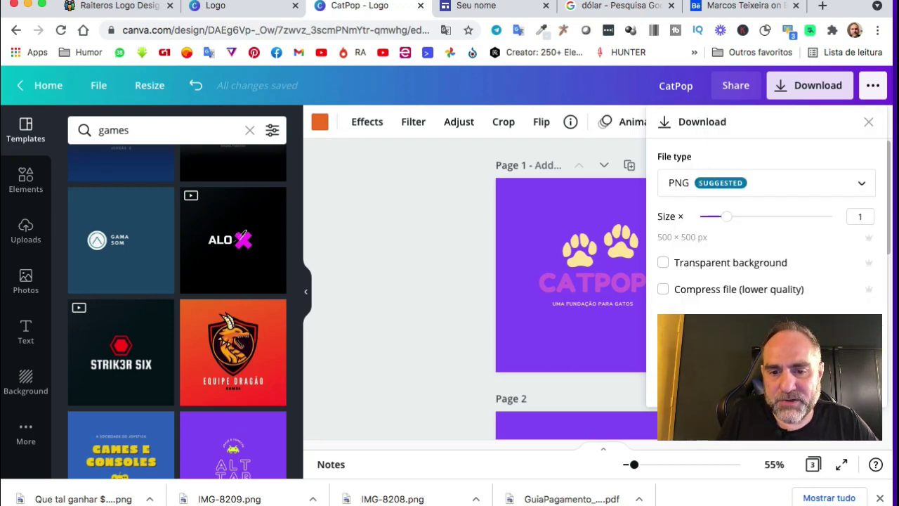
{"action": "left_click", "coordinate": [766, 348]}
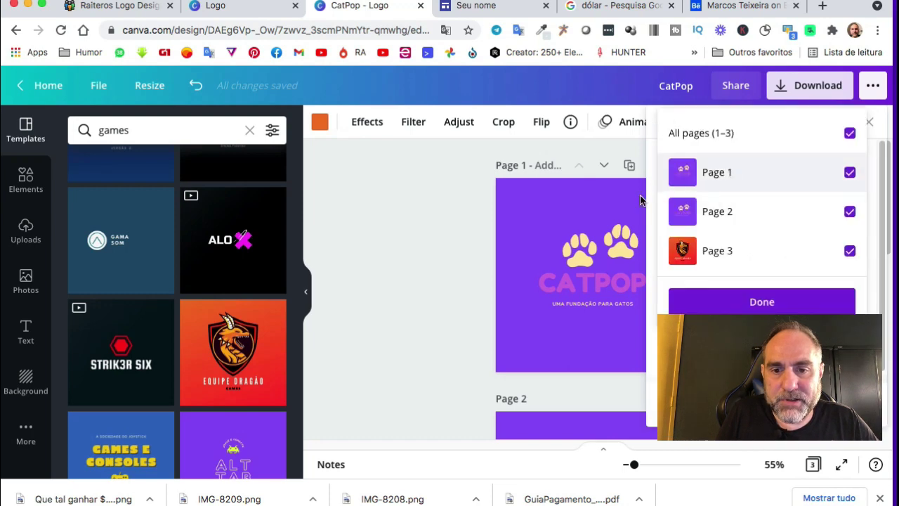
{"action": "left_click", "coordinate": [785, 179]}
{"action": "left_click", "coordinate": [860, 211]}
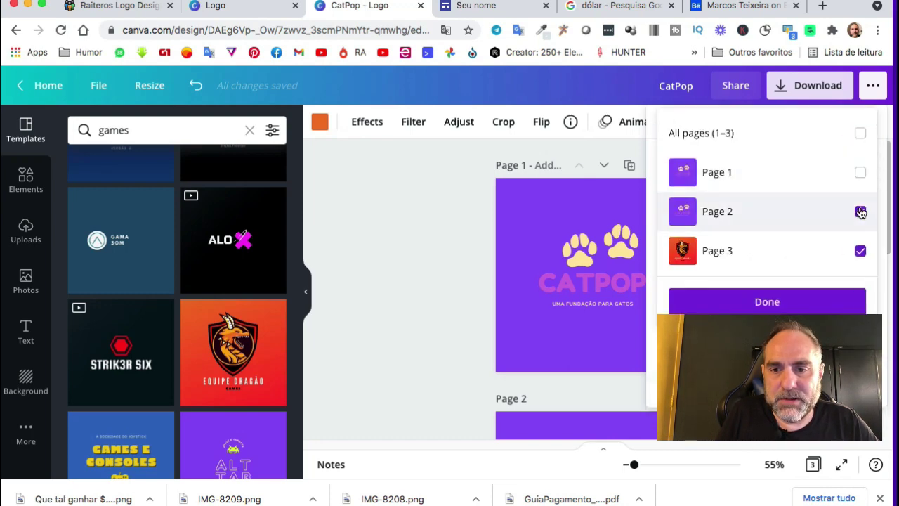
{"action": "left_click", "coordinate": [860, 250]}
{"action": "left_click", "coordinate": [781, 183]}
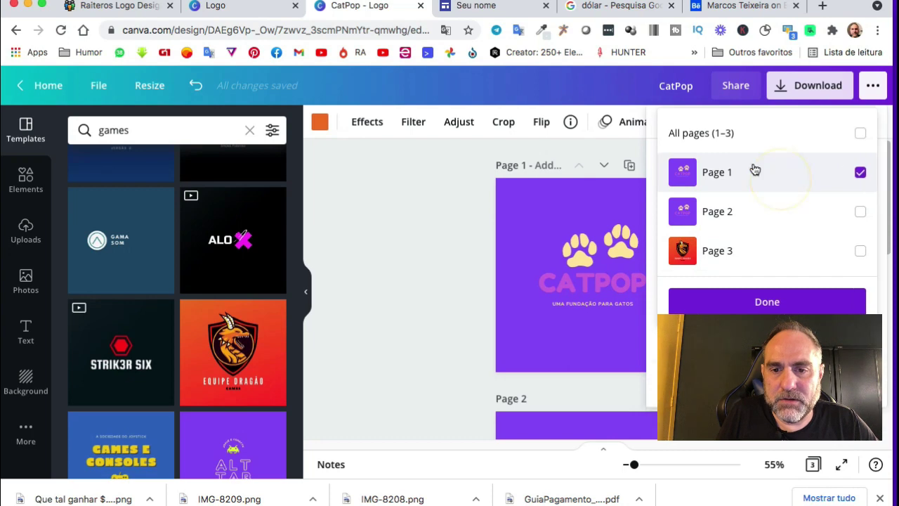
{"action": "left_click", "coordinate": [818, 309]}
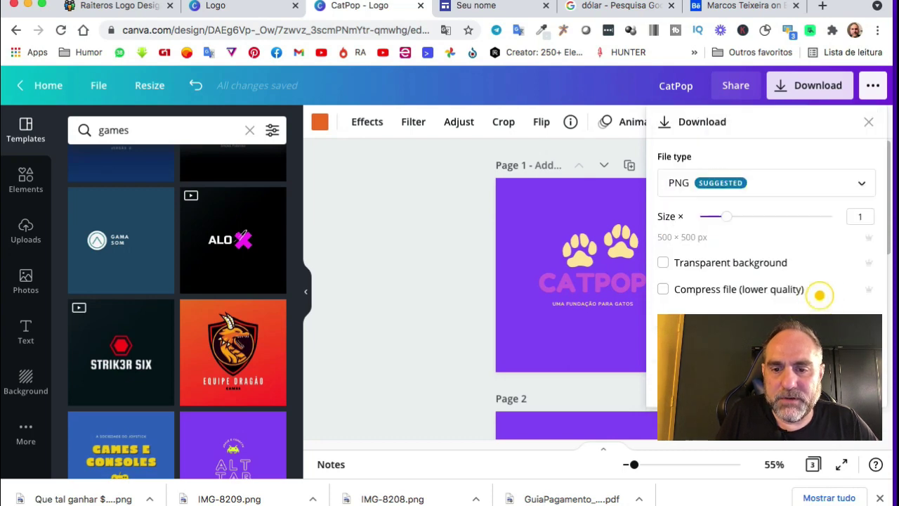
{"action": "left_click", "coordinate": [819, 326]}
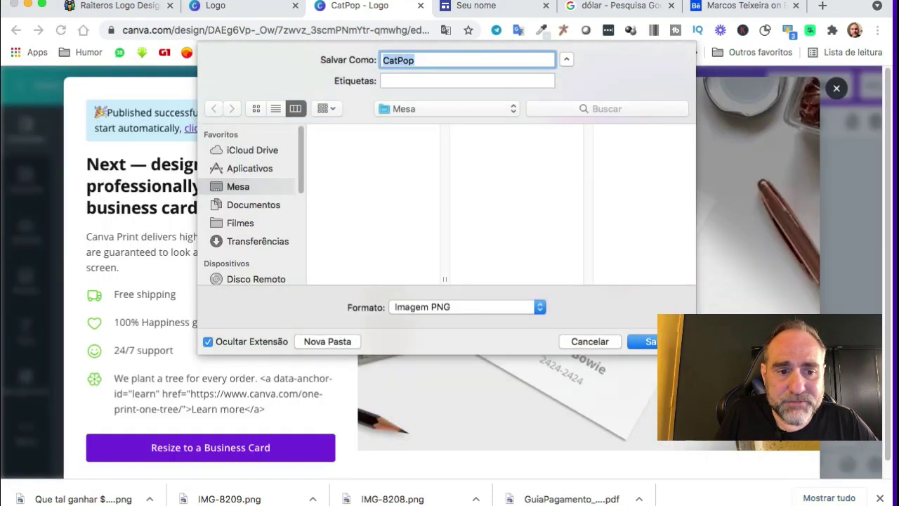
{"action": "key", "text": "Return"}
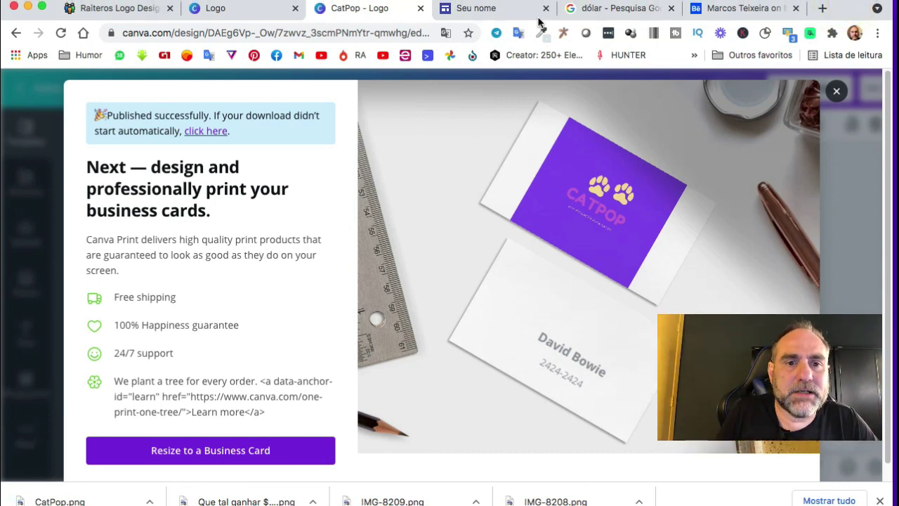
- Return to the Google Sites portfolio and place CatPop.png from the desktop in the middle placeholder of the first row of Trabalhos selecionados
{"action": "left_click", "coordinate": [500, 9]}
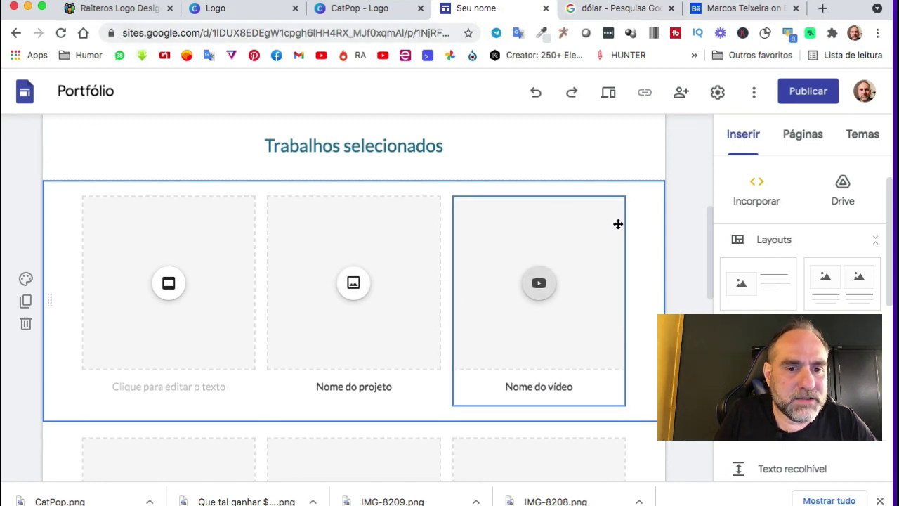
{"action": "scroll", "coordinate": [495, 232], "scroll_direction": "up", "scroll_amount": 10}
{"action": "scroll", "coordinate": [491, 235], "scroll_direction": "down", "scroll_amount": 8}
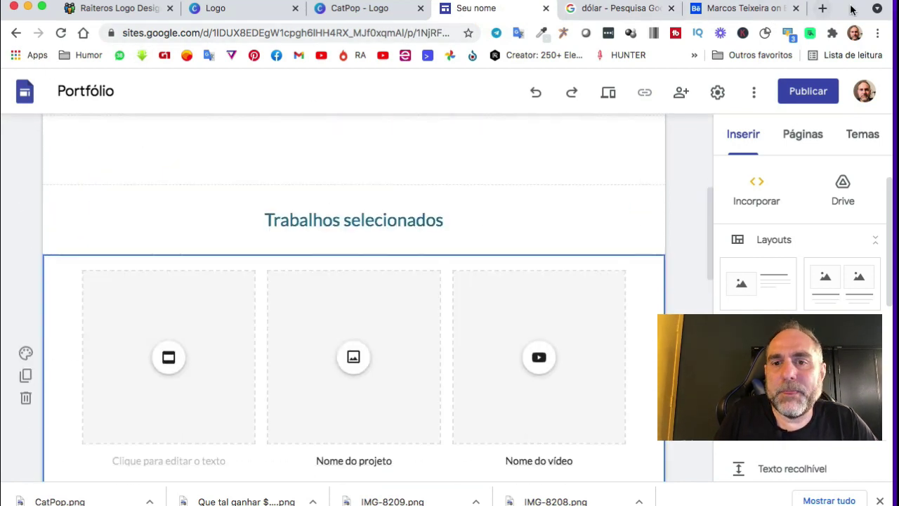
{"action": "left_click_drag", "start_coordinate": [862, 19], "coordinate": [825, 21]}
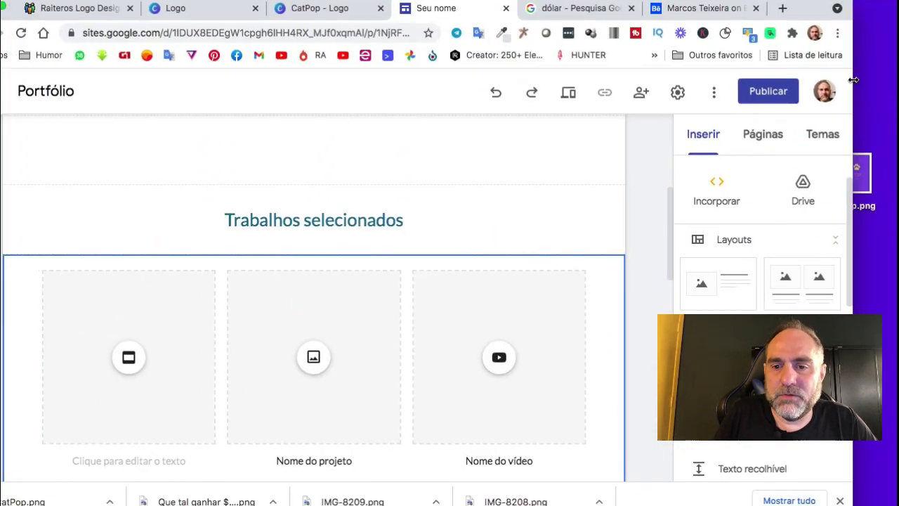
{"action": "left_click_drag", "start_coordinate": [858, 174], "coordinate": [162, 325]}
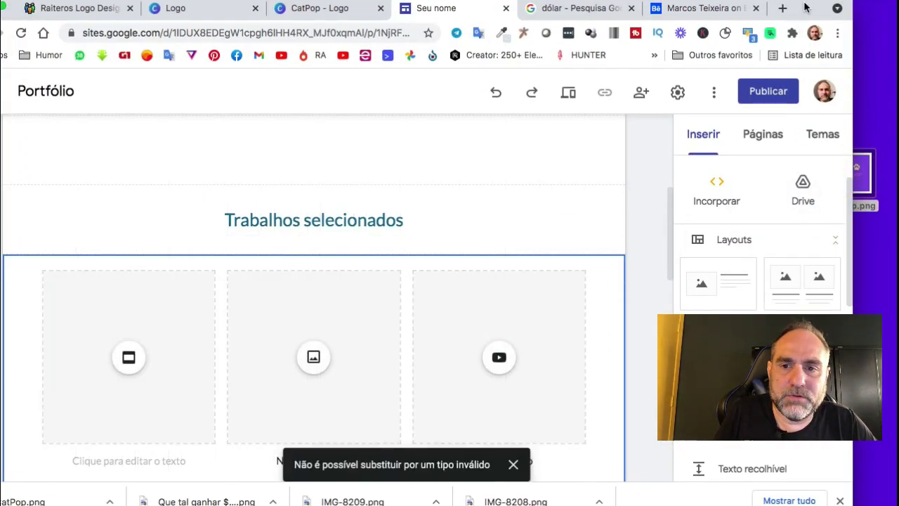
{"action": "mouse_move", "coordinate": [806, 7]}
{"action": "left_mouse_down"}
{"action": "mouse_move", "coordinate": [842, 4]}
{"action": "mouse_move", "coordinate": [790, 12]}
{"action": "left_mouse_up"}
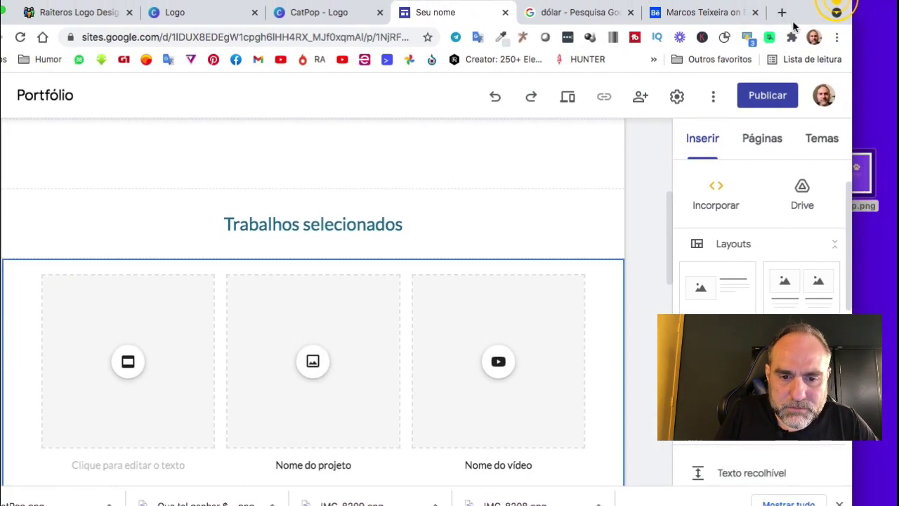
{"action": "left_click", "coordinate": [183, 365]}
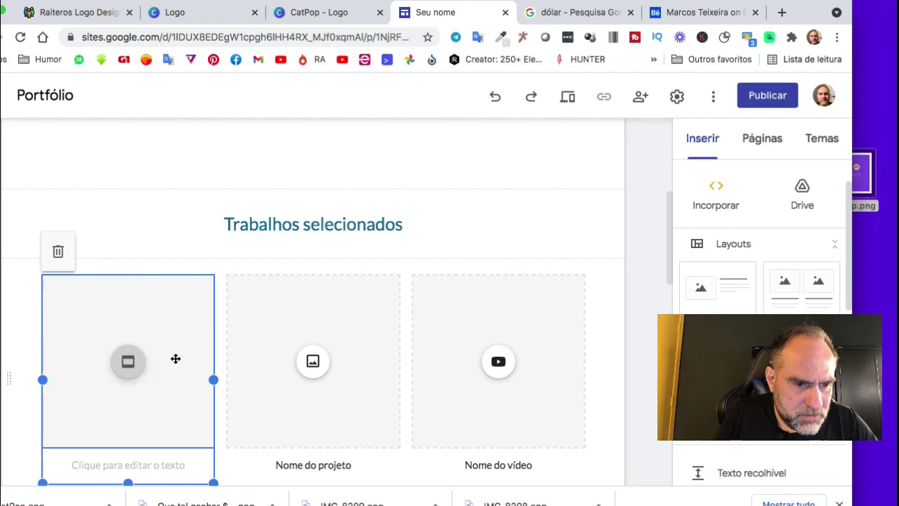
{"action": "left_click_drag", "start_coordinate": [856, 172], "coordinate": [363, 356]}
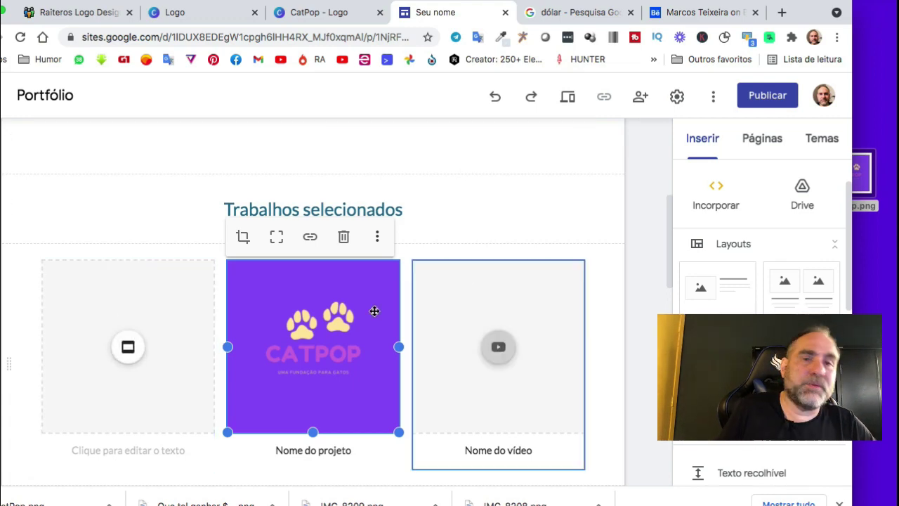
- Examine the home page's rows of works and the intro text with its name, profession and location fields
{"action": "scroll", "coordinate": [421, 357], "scroll_direction": "down", "scroll_amount": 4}
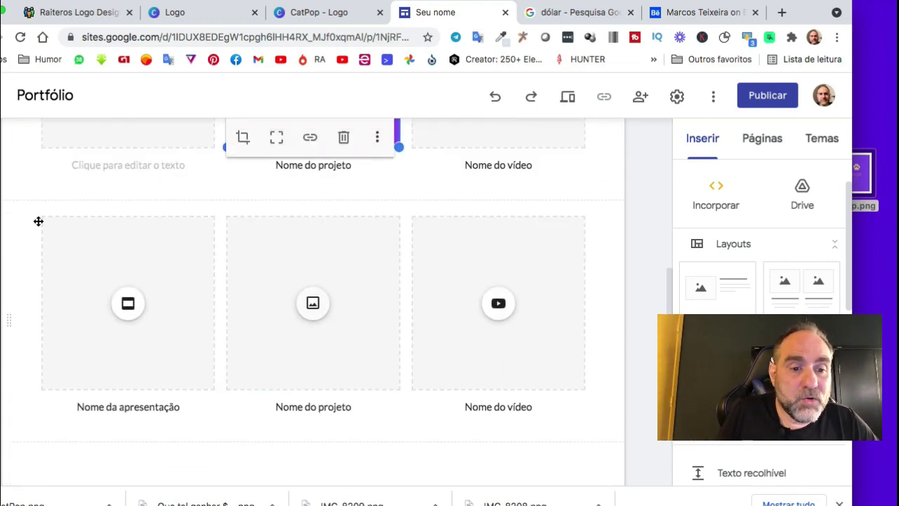
{"action": "scroll", "coordinate": [250, 207], "scroll_direction": "up", "scroll_amount": 6}
{"action": "scroll", "coordinate": [250, 285], "scroll_direction": "down", "scroll_amount": 3}
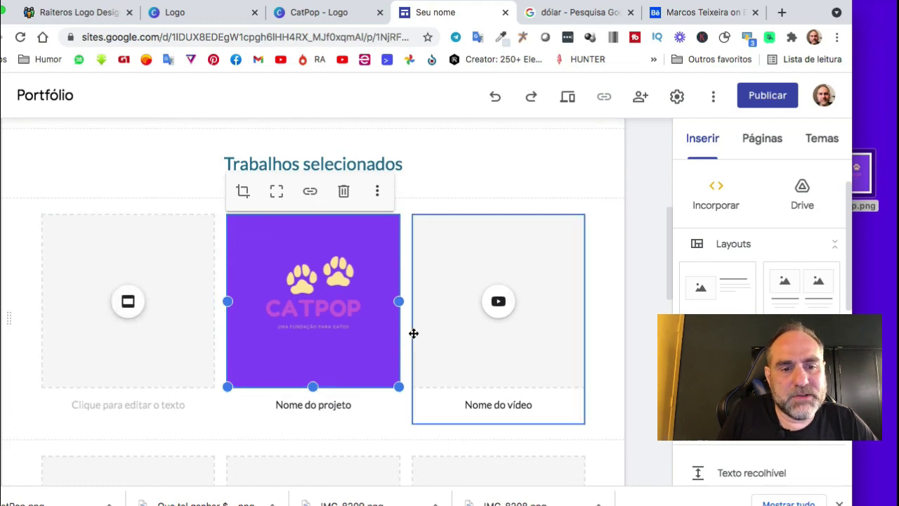
{"action": "scroll", "coordinate": [393, 330], "scroll_direction": "up", "scroll_amount": 5}
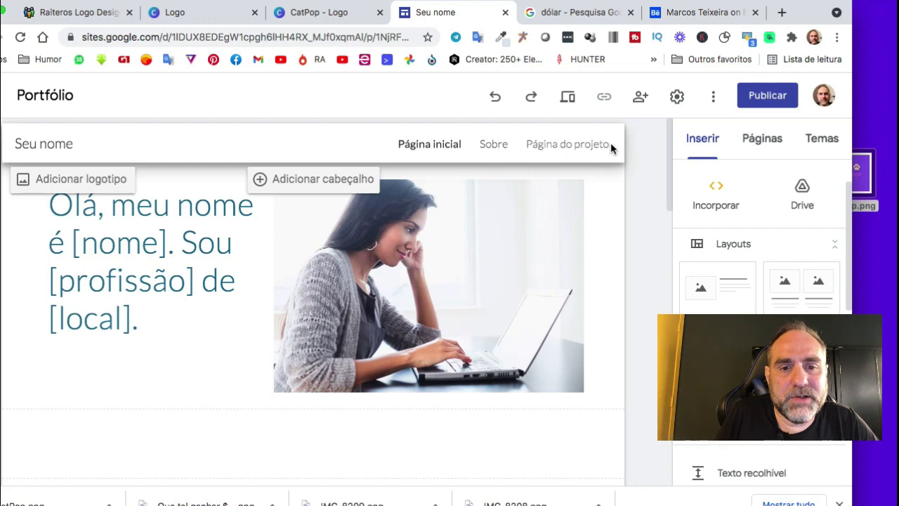
{"action": "left_click", "coordinate": [101, 253]}
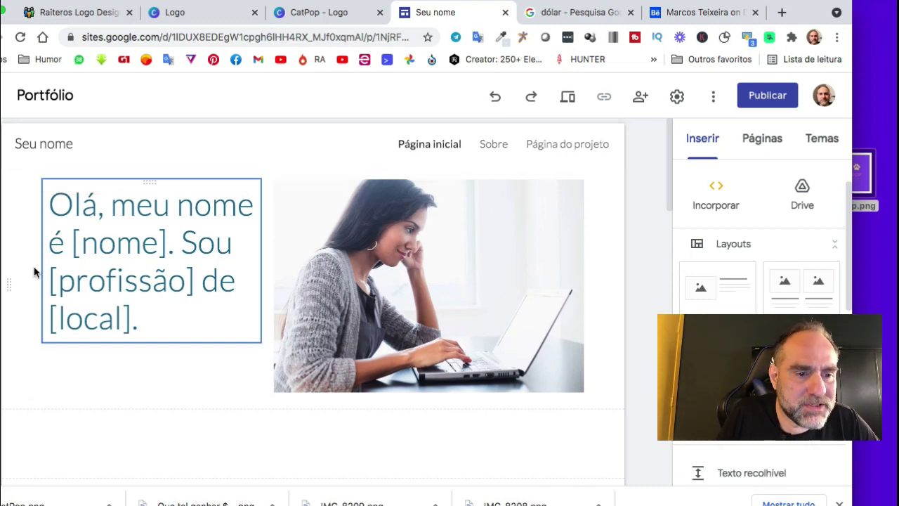
{"action": "scroll", "coordinate": [534, 393], "scroll_direction": "down", "scroll_amount": 6}
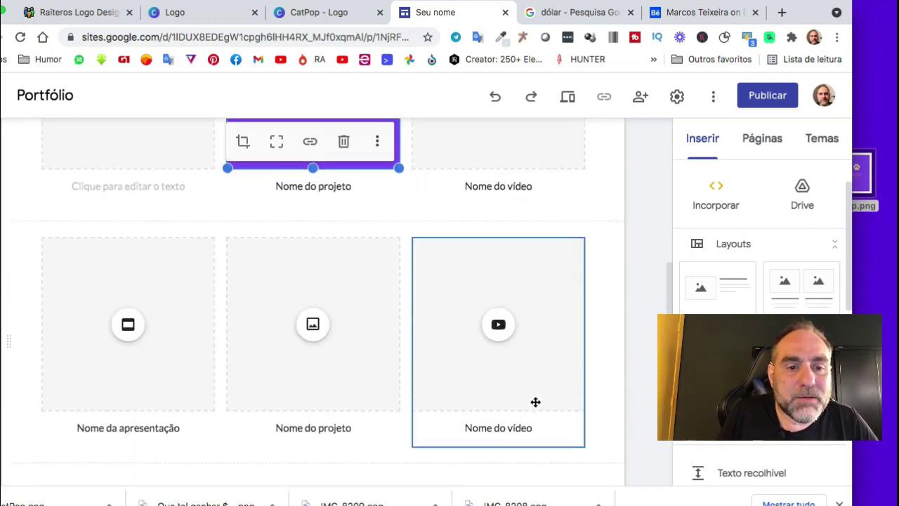
{"action": "scroll", "coordinate": [535, 402], "scroll_direction": "up", "scroll_amount": 4}
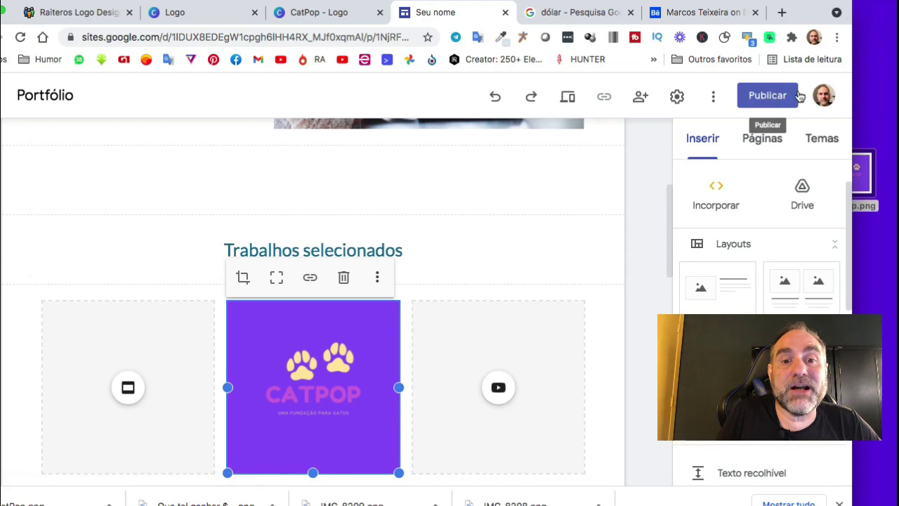
- Open the site's web publishing settings, enter marcotex as the web address and check the full address preview
{"action": "left_click", "coordinate": [599, 95]}
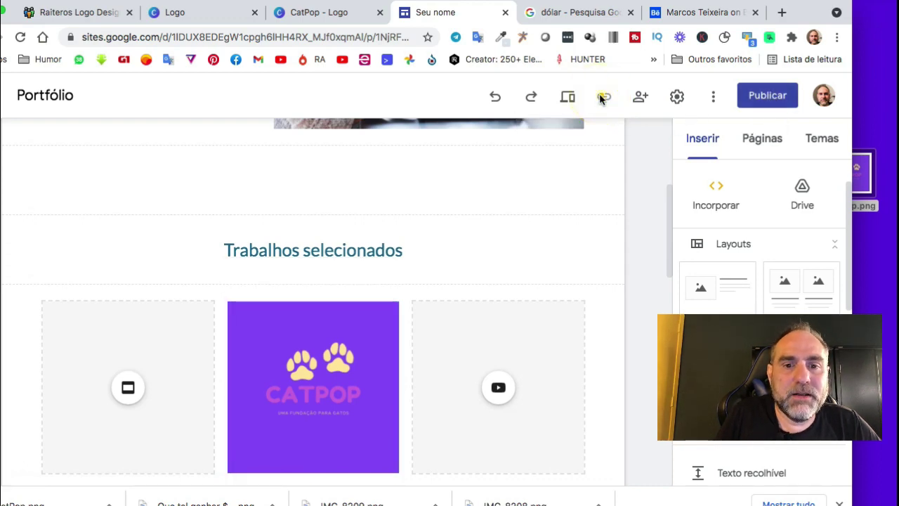
{"action": "left_click", "coordinate": [600, 97]}
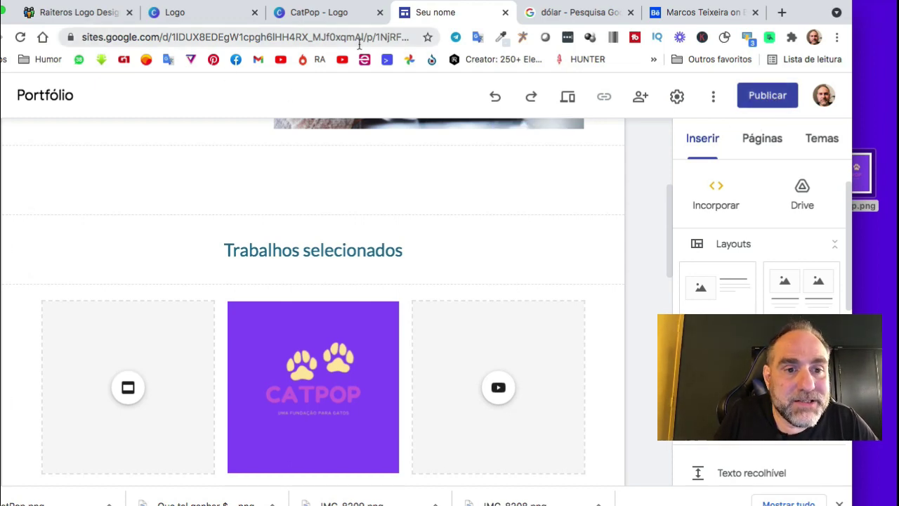
{"action": "left_click", "coordinate": [768, 98]}
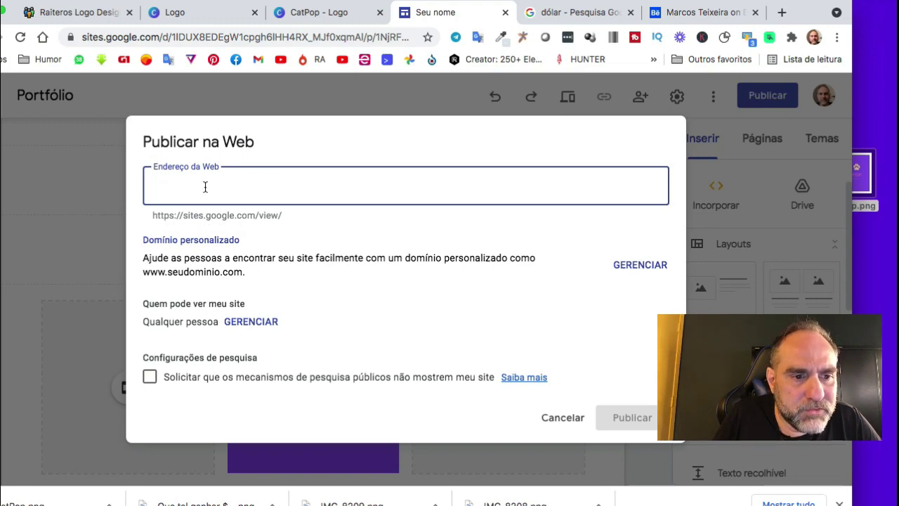
{"action": "type", "text": "marc"}
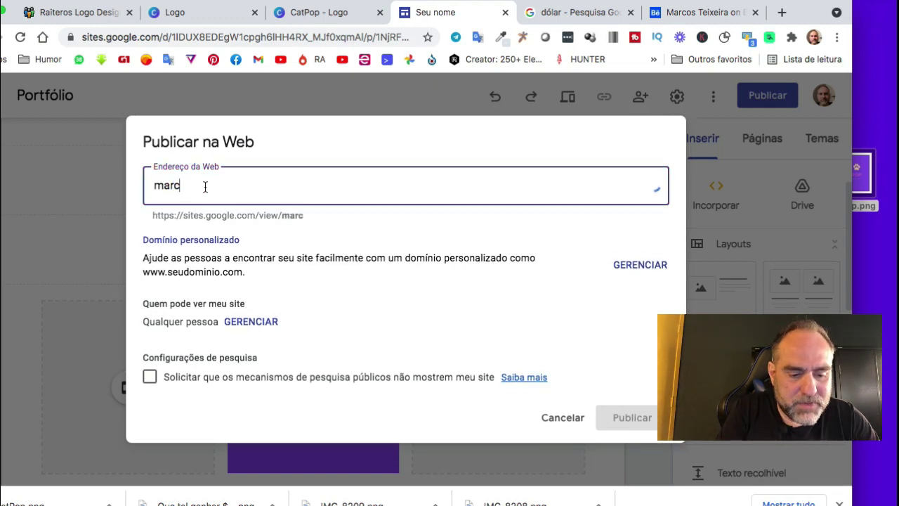
{"action": "type", "text": "otes"}
{"action": "key", "text": "BackSpace"}
{"action": "type", "text": "x"}
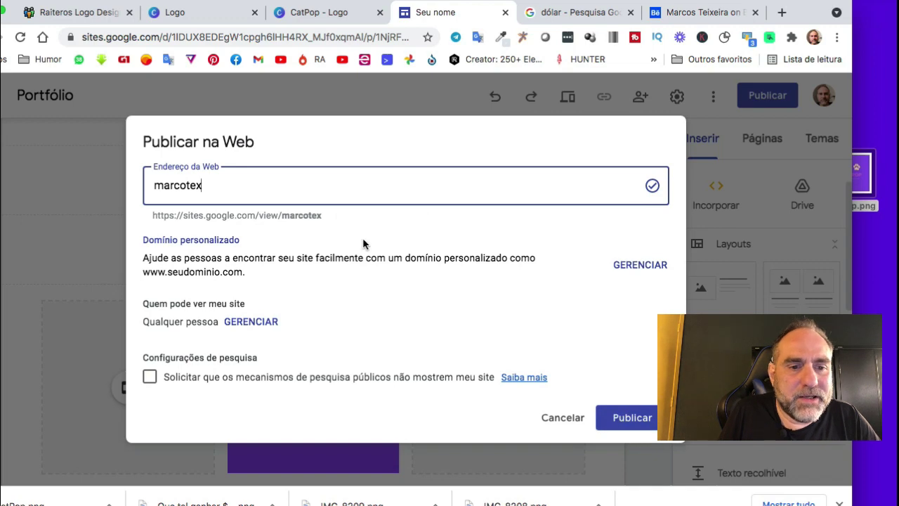
{"action": "left_click_drag", "start_coordinate": [338, 213], "coordinate": [153, 215]}
{"action": "left_click", "coordinate": [321, 222]}
{"action": "left_click_drag", "start_coordinate": [325, 217], "coordinate": [218, 193]}
{"action": "left_click", "coordinate": [350, 215]}
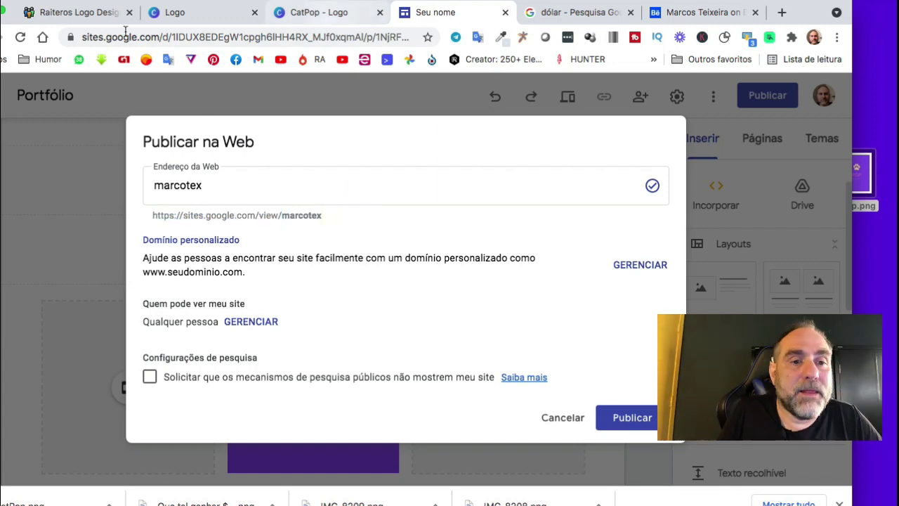
- Switch to the Raiteros contest on LogoMyWay and open its Logo Designers Make Money page
{"action": "left_click", "coordinate": [77, 12]}
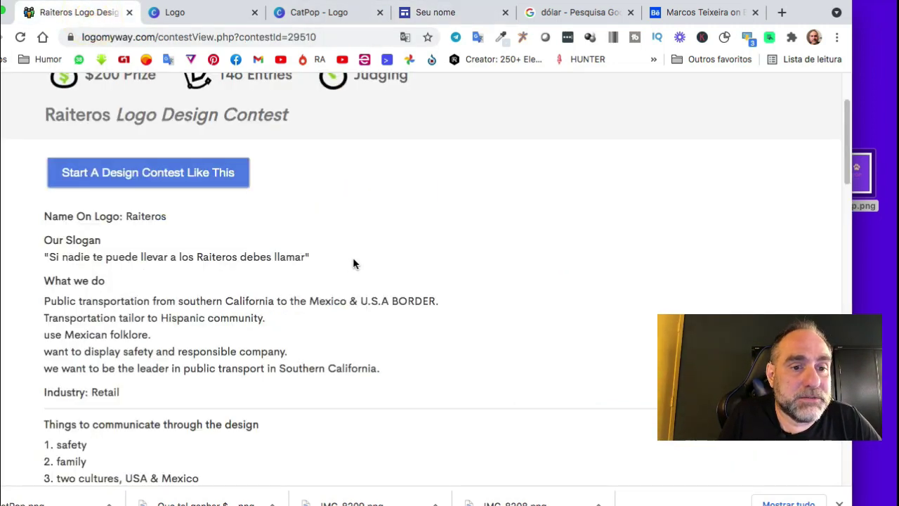
{"action": "scroll", "coordinate": [353, 263], "scroll_direction": "up", "scroll_amount": 2}
{"action": "scroll", "coordinate": [348, 274], "scroll_direction": "down", "scroll_amount": 20}
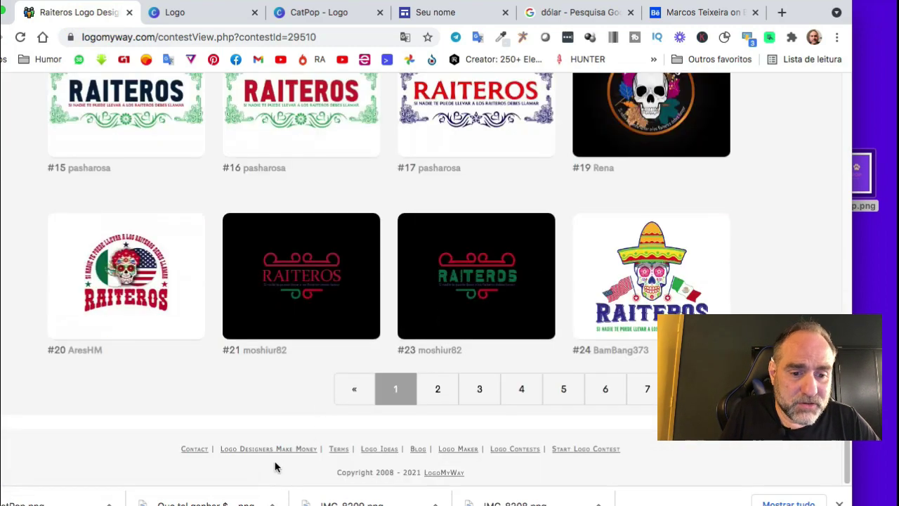
{"action": "left_click", "coordinate": [279, 449]}
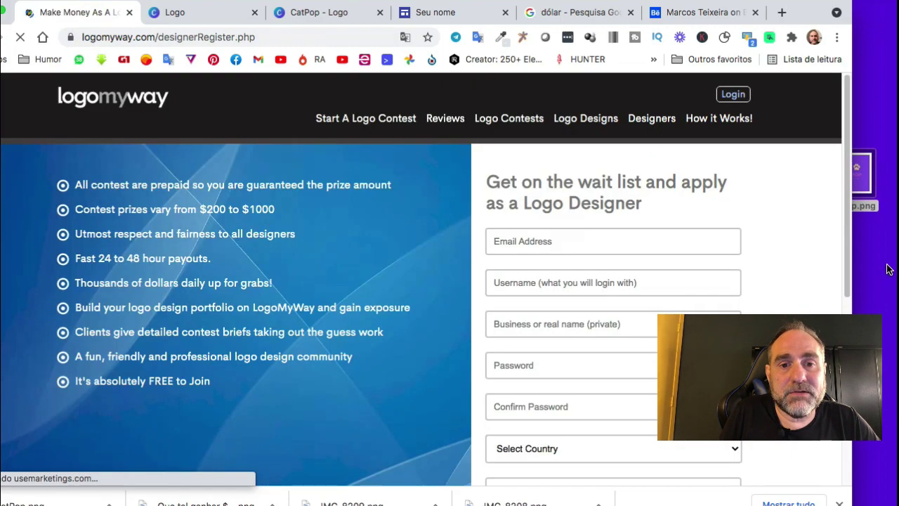
- Check the portfolio's web address in the publishing dialog again and return to LogoMyWay's designer registration form
{"action": "left_click", "coordinate": [691, 21]}
{"action": "left_click", "coordinate": [550, 17]}
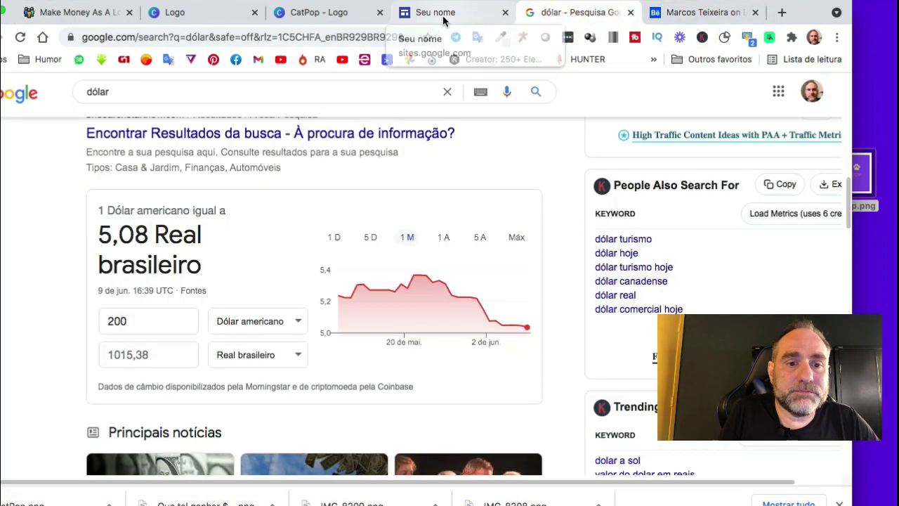
{"action": "left_click", "coordinate": [443, 17]}
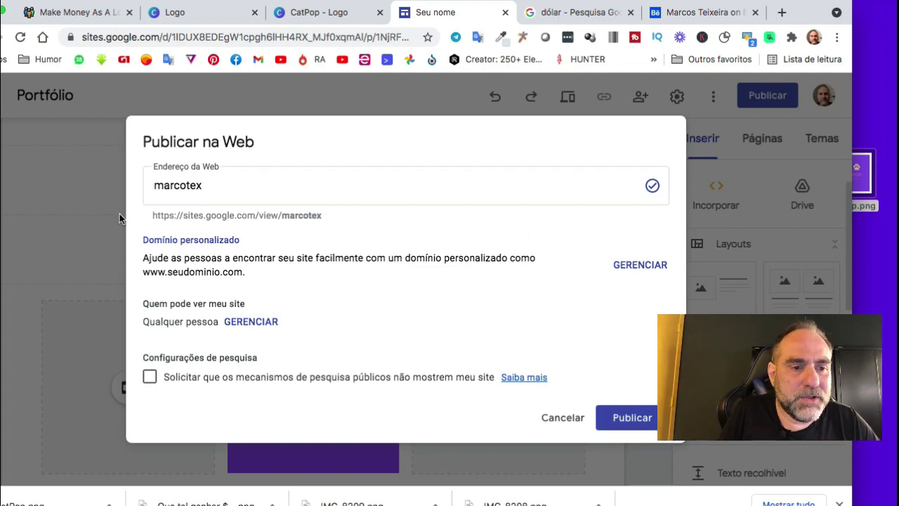
{"action": "left_click", "coordinate": [77, 12]}
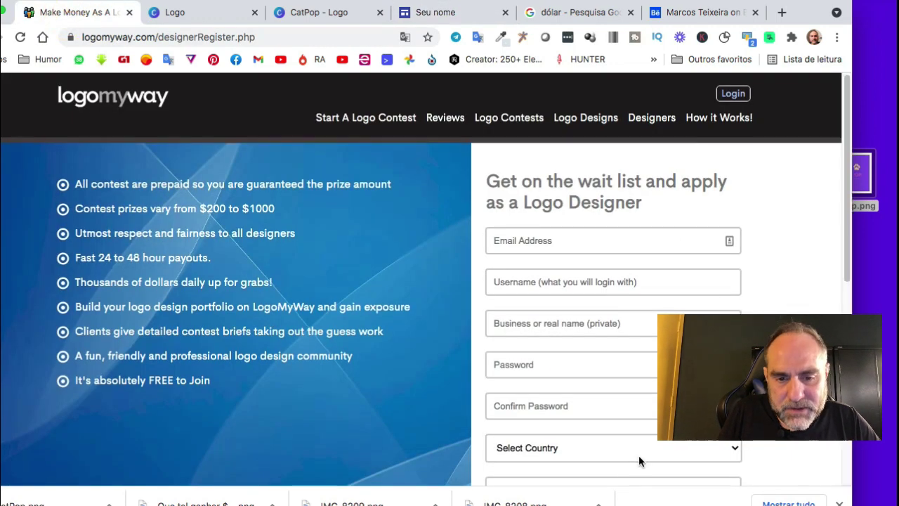
- Check the remaining fields of the designer registration form, and open LogoMyWay's home page to browse its gallery of client logos
{"action": "scroll", "coordinate": [638, 455], "scroll_direction": "down", "scroll_amount": 4}
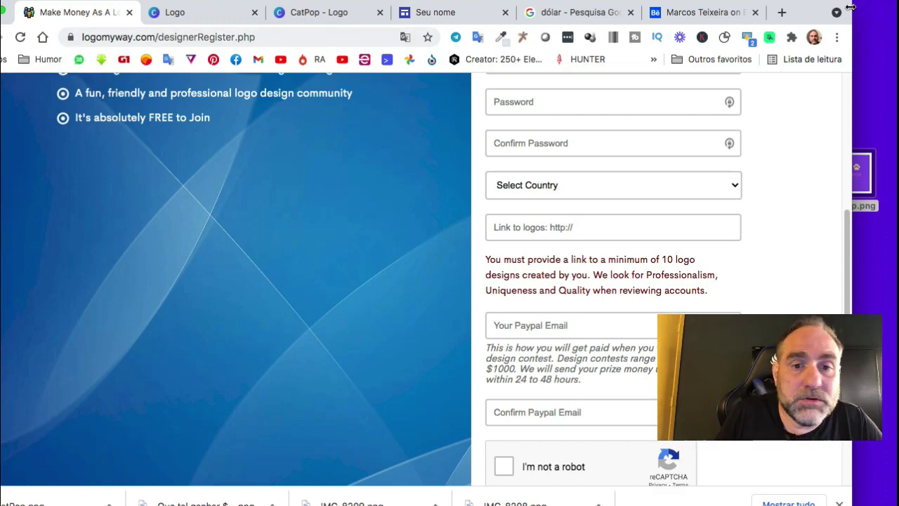
{"action": "scroll", "coordinate": [483, 177], "scroll_direction": "up", "scroll_amount": 4}
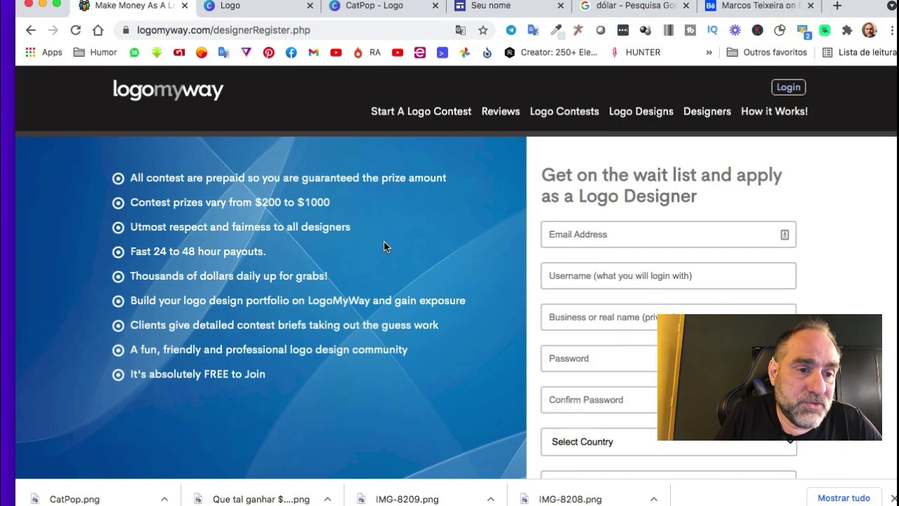
{"action": "left_click", "coordinate": [140, 92]}
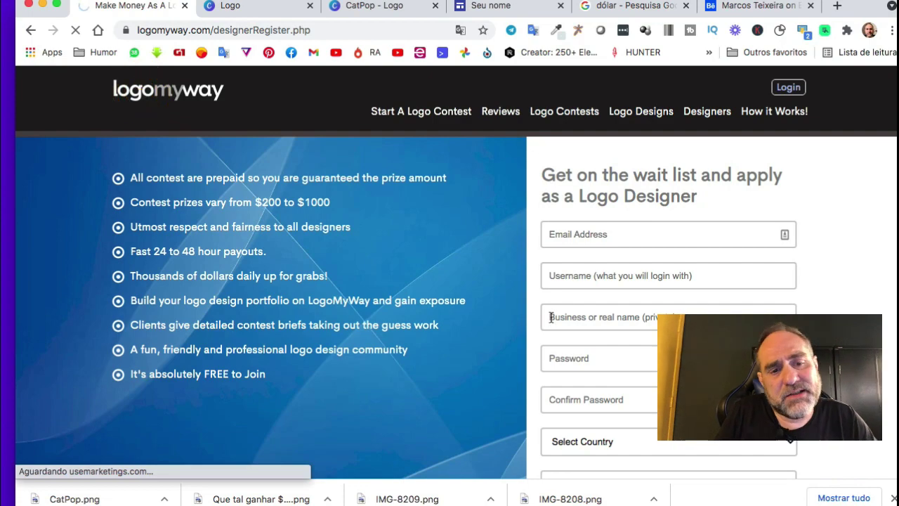
{"action": "scroll", "coordinate": [485, 347], "scroll_direction": "down", "scroll_amount": 5}
{"action": "scroll", "coordinate": [495, 358], "scroll_direction": "down", "scroll_amount": 10}
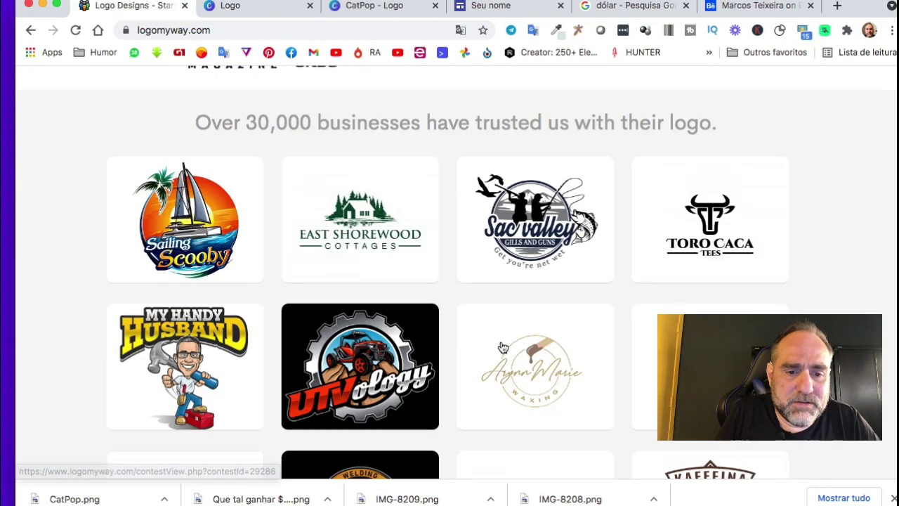
{"action": "scroll", "coordinate": [269, 257], "scroll_direction": "down", "scroll_amount": 4}
{"action": "scroll", "coordinate": [257, 231], "scroll_direction": "down", "scroll_amount": 2}
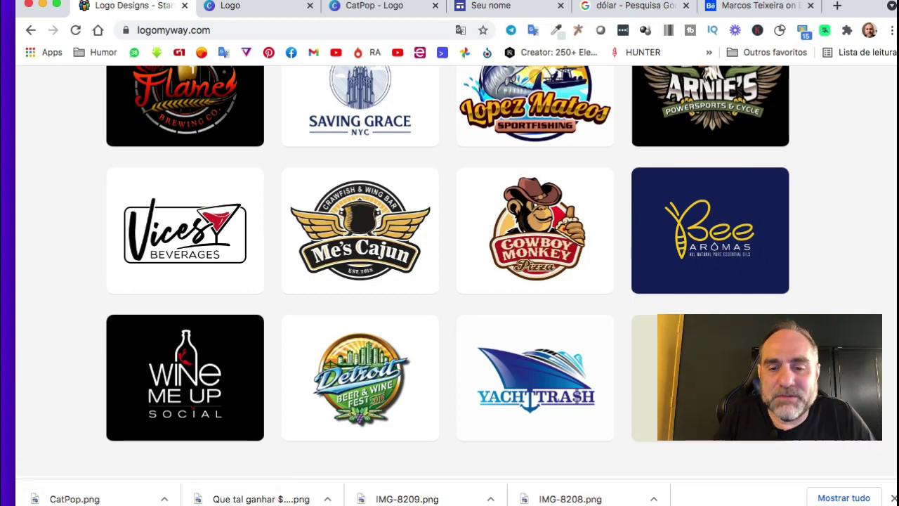
{"action": "scroll", "coordinate": [654, 346], "scroll_direction": "up", "scroll_amount": 3}
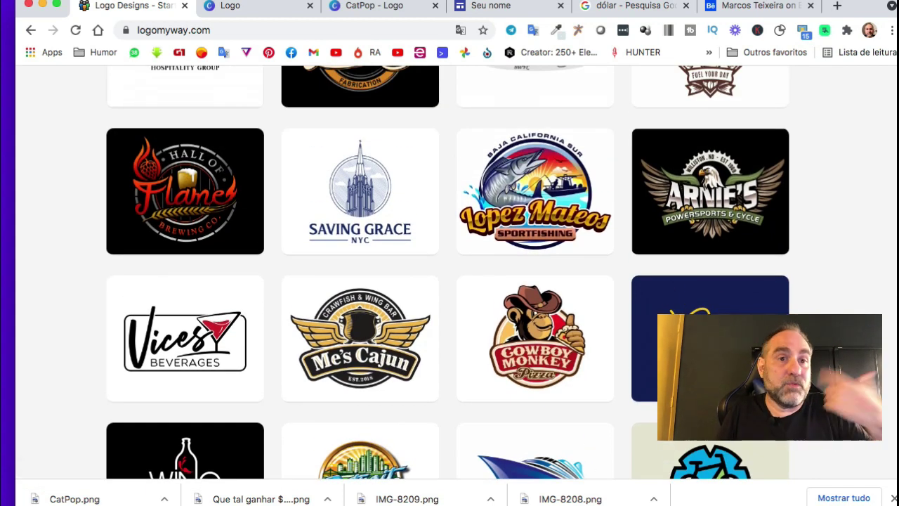
{"action": "scroll", "coordinate": [448, 272], "scroll_direction": "up", "scroll_amount": 3}
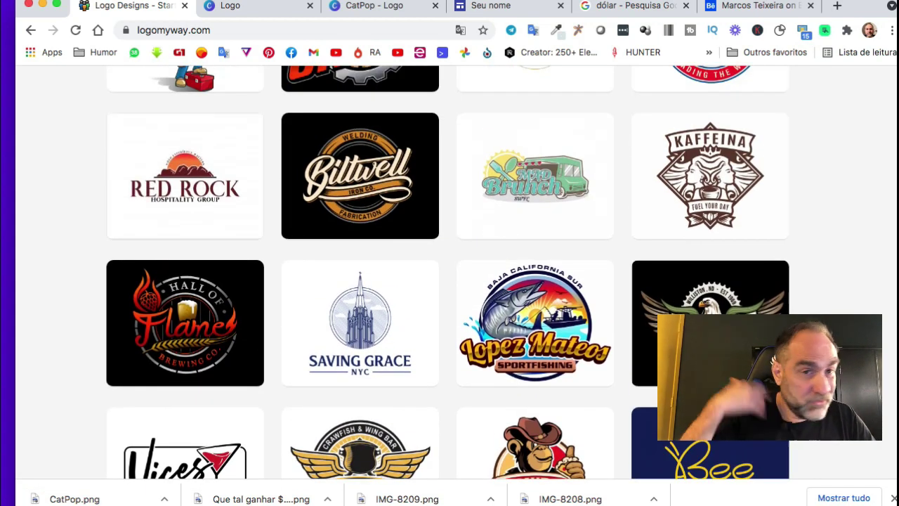
{"action": "scroll", "coordinate": [447, 273], "scroll_direction": "up", "scroll_amount": 2}
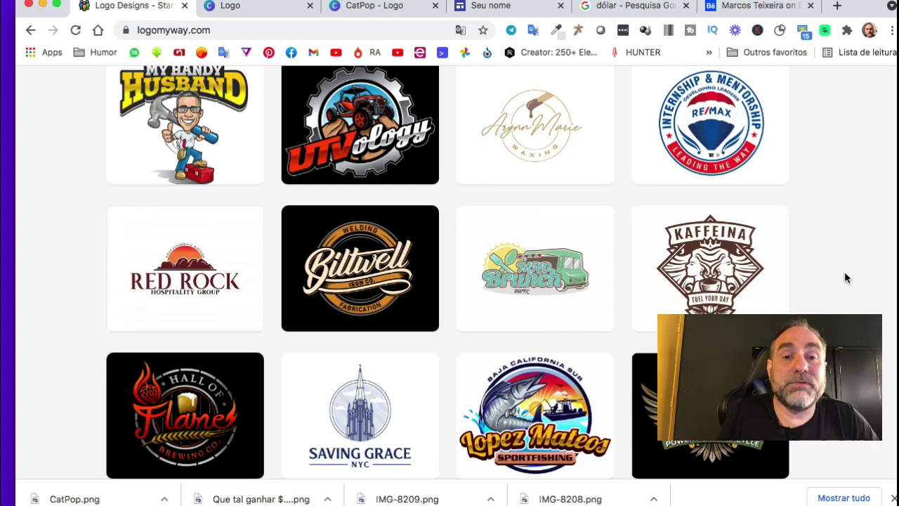
{"action": "scroll", "coordinate": [844, 243], "scroll_direction": "up", "scroll_amount": 2}
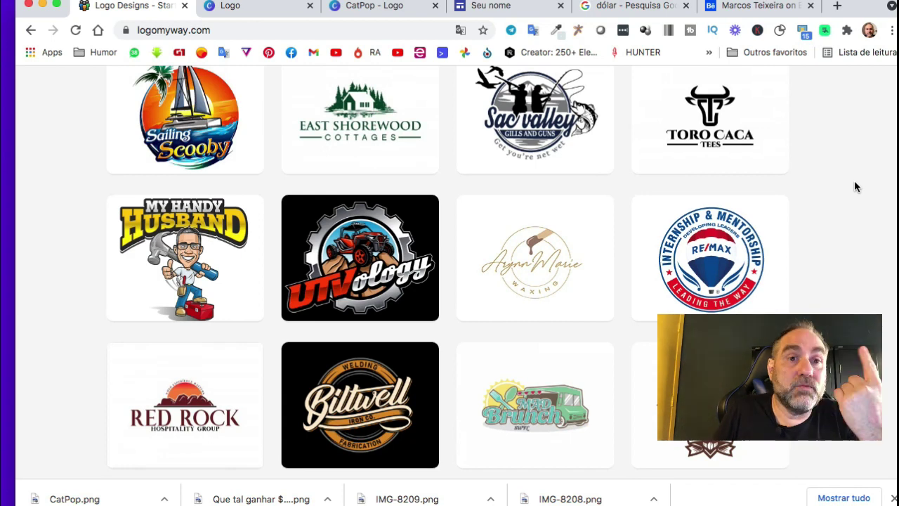
- Switch to the Google dólar search and convert 400 US dollars to Brazilian reais
{"action": "left_click", "coordinate": [628, 6]}
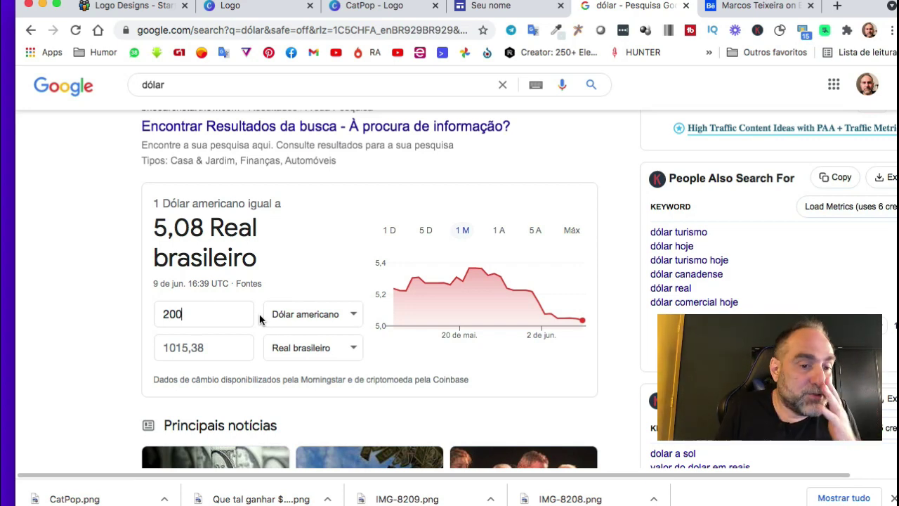
{"action": "left_click_drag", "start_coordinate": [186, 315], "coordinate": [144, 314]}
{"action": "type", "text": "4"}
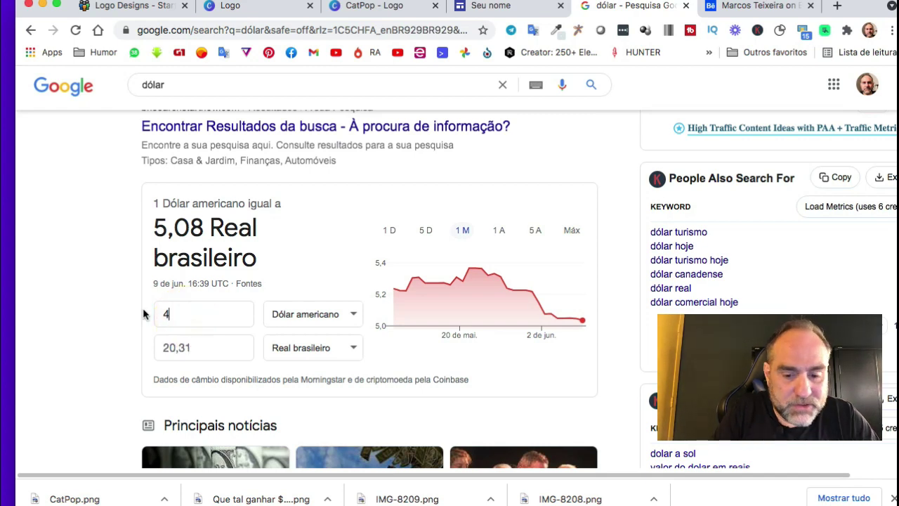
{"action": "type", "text": "00"}
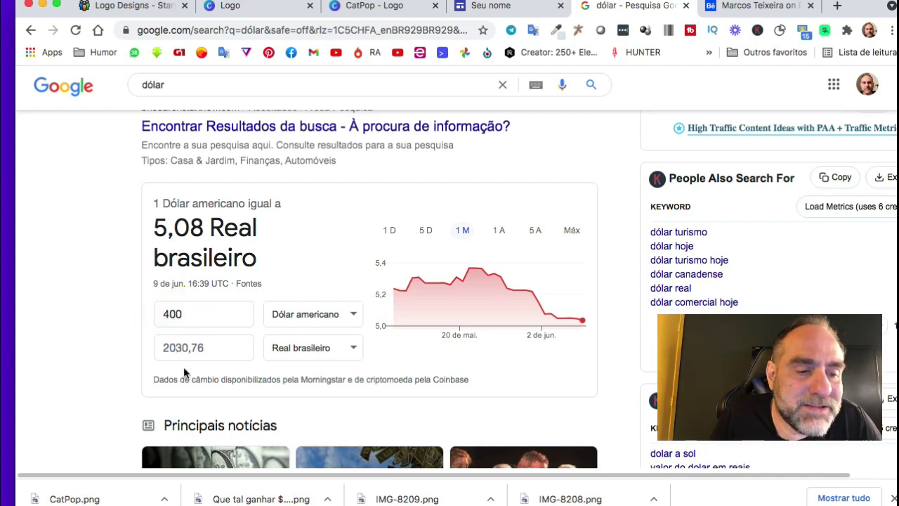